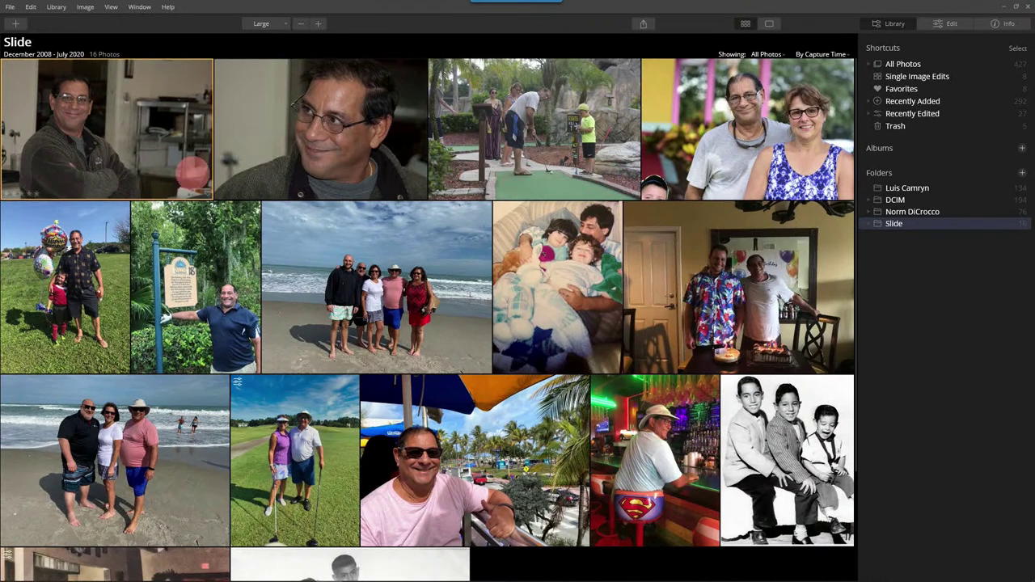
# Step: Open the first photo in the Slide folder and revert it to the original image in its edit history
pyautogui.doubleClick(86, 112)
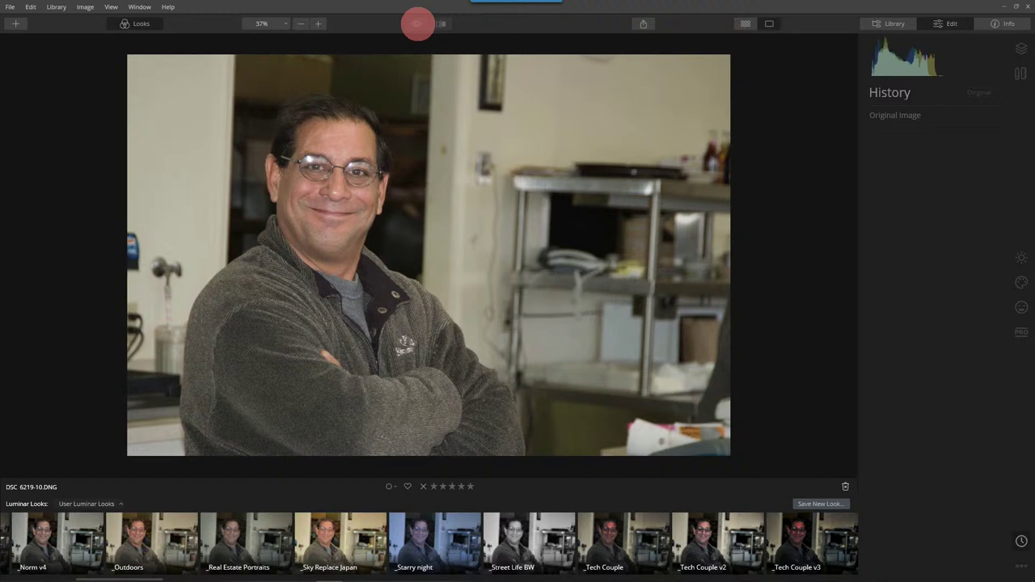
pyautogui.click(417, 24)
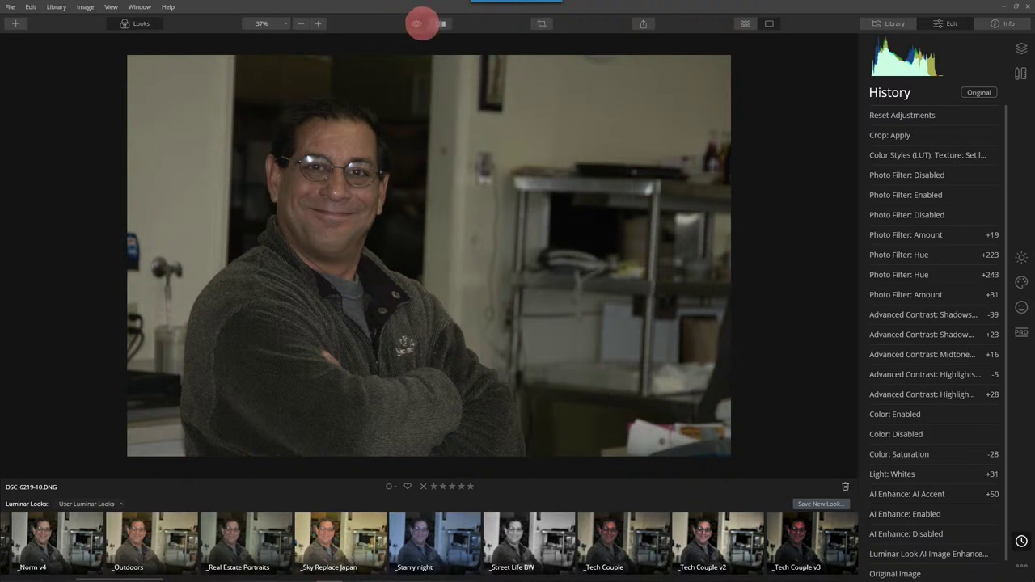
pyautogui.scroll(-1, 936, 518)
pyautogui.click(895, 554)
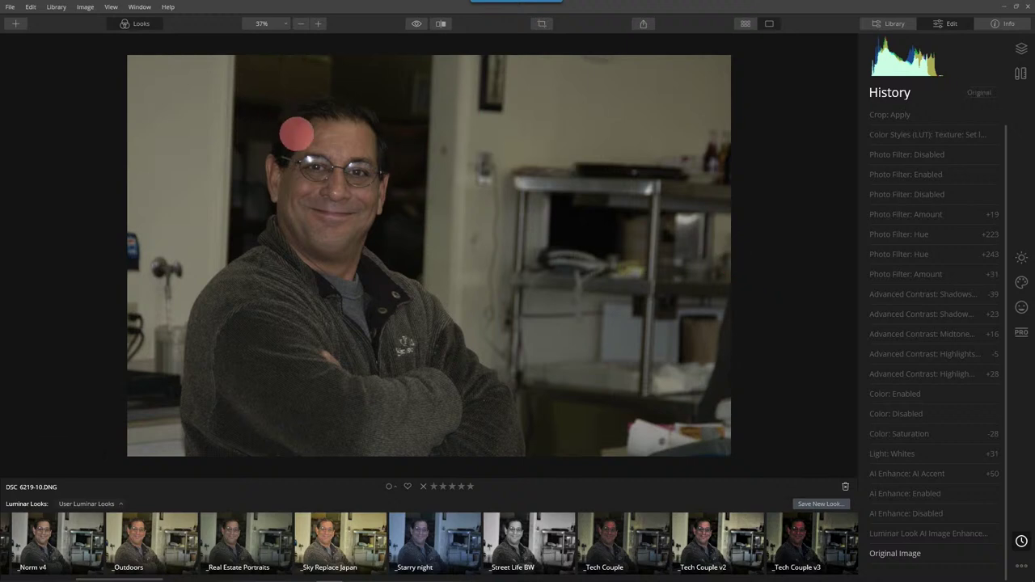
# Step: Check the photo's capture info and apply the AI Image Enhancer look from the Essentials collection
pyautogui.click(1010, 24)
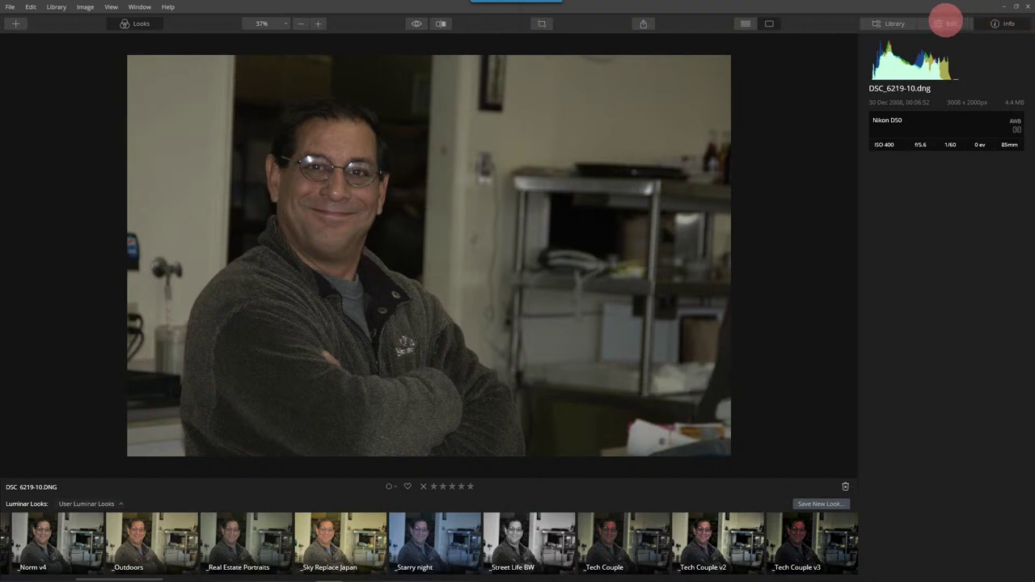
pyautogui.click(895, 23)
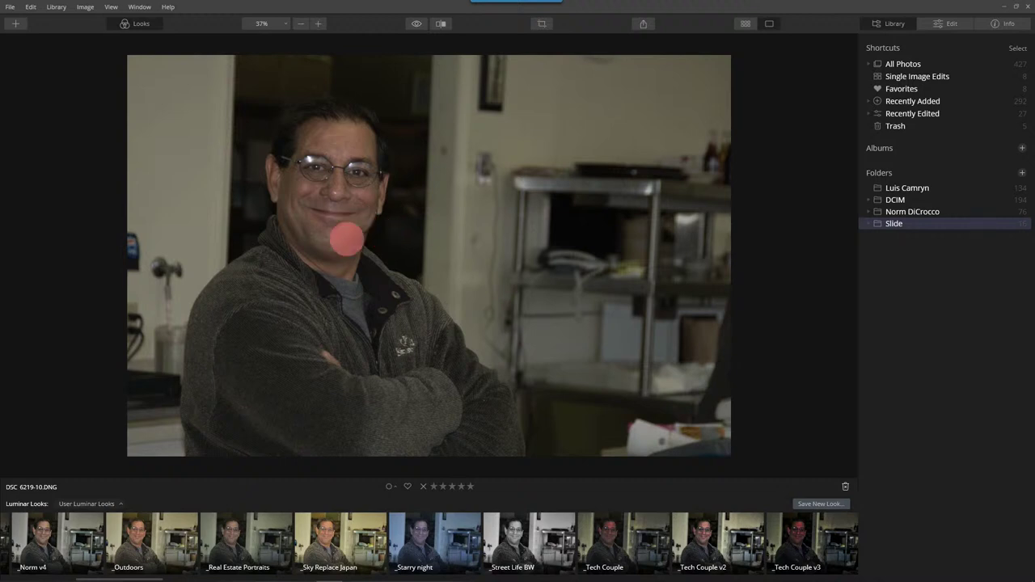
pyautogui.scroll(5, 50, 526)
pyautogui.scroll(2, 48, 529)
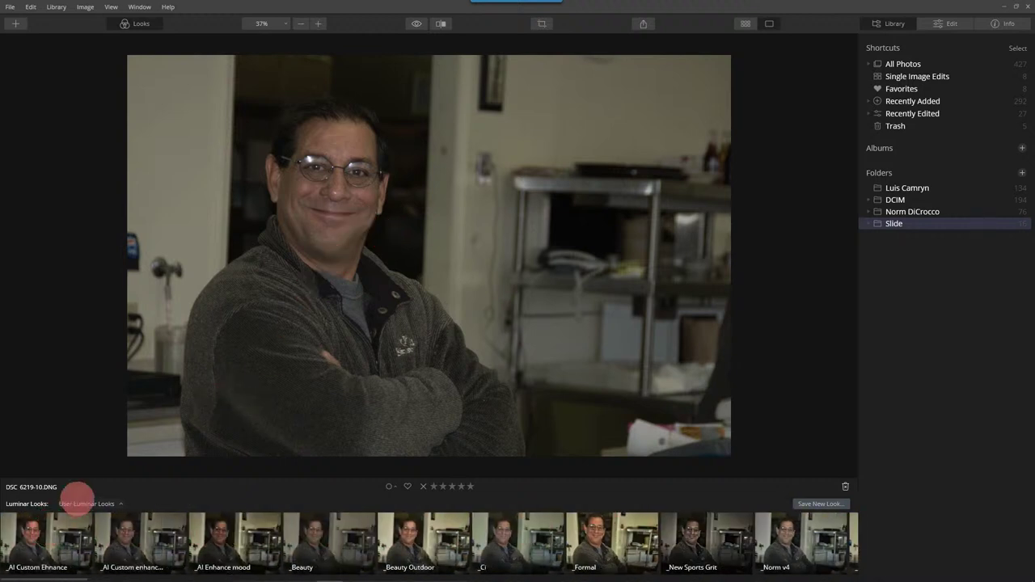
pyautogui.click(81, 504)
pyautogui.click(61, 283)
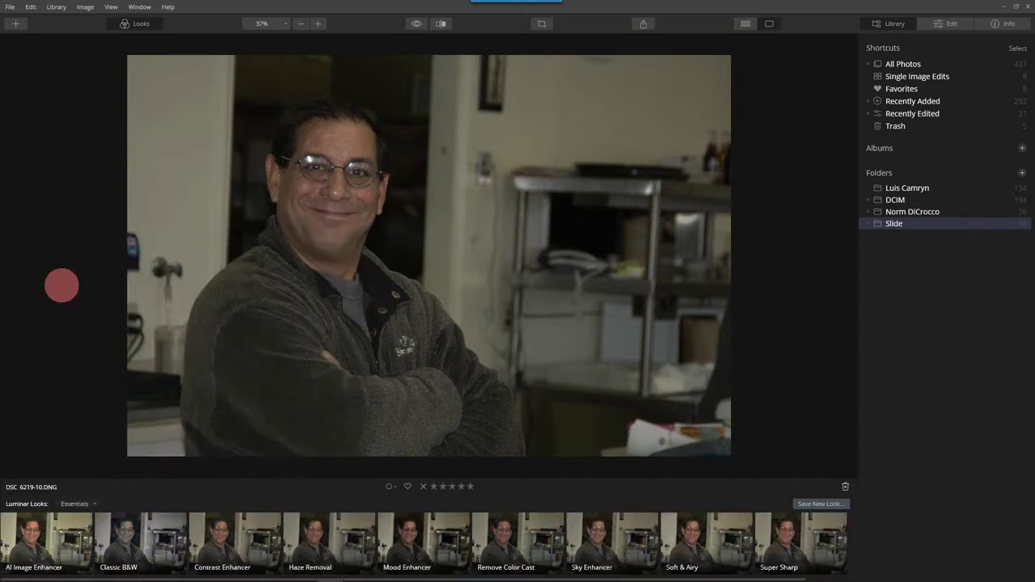
pyautogui.click(45, 524)
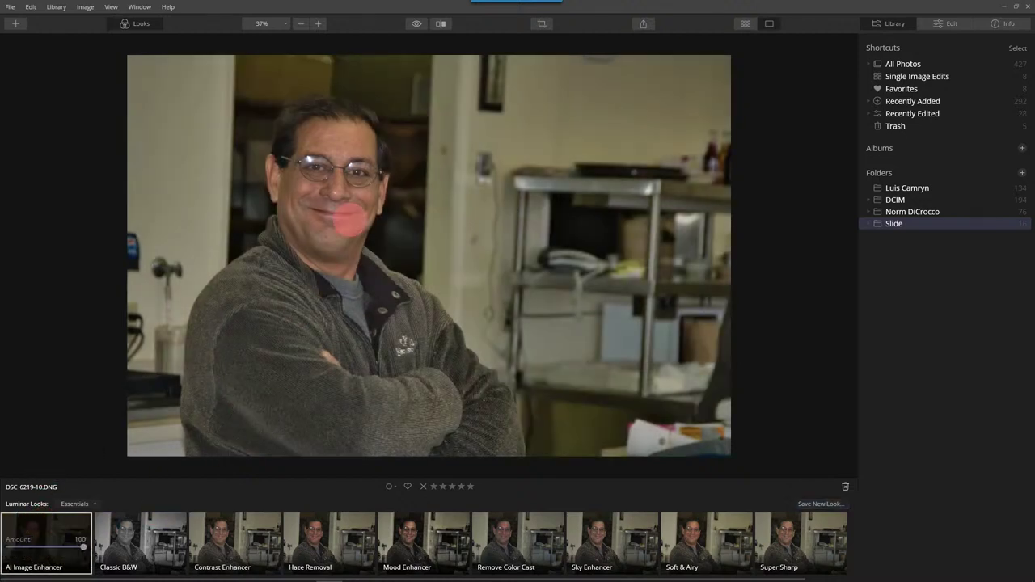
# Step: Compare the enhanced photo with its original version
pyautogui.click(415, 23)
pyautogui.click(415, 23)
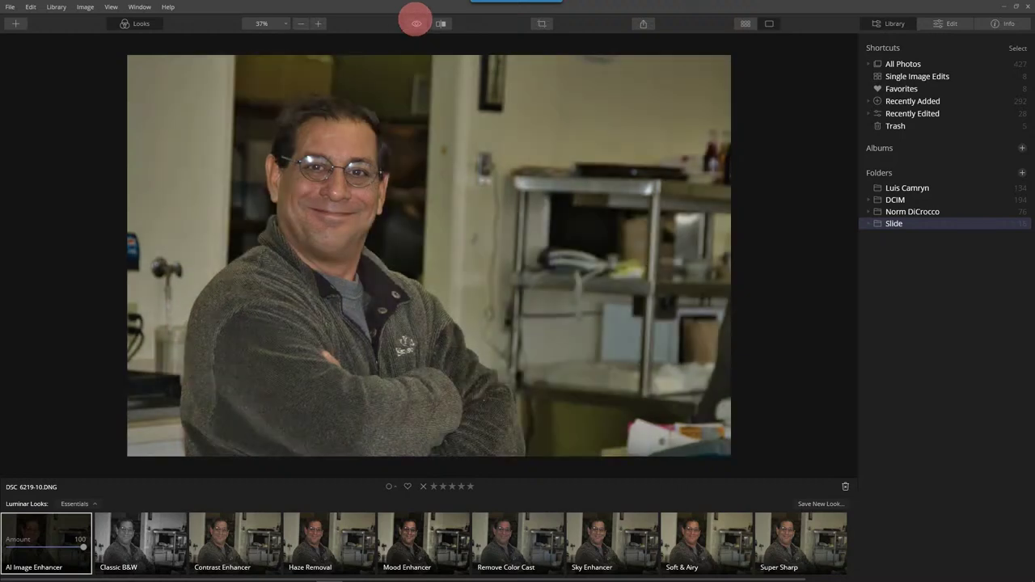
pyautogui.click(416, 23)
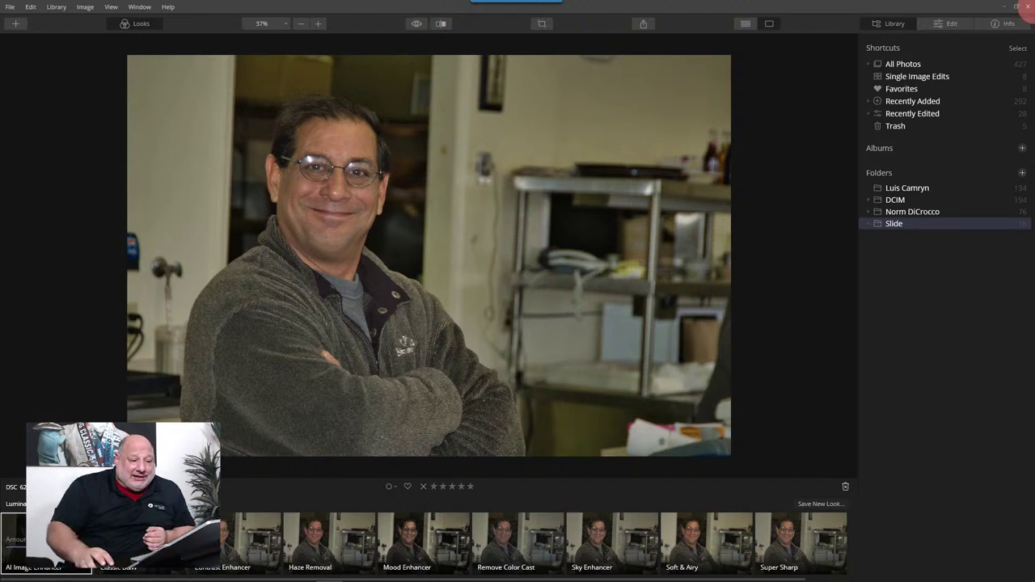
# Step: Inspect the Essentials adjustments made by the look and switch AI Enhance off and back on to see its effect
pyautogui.click(951, 23)
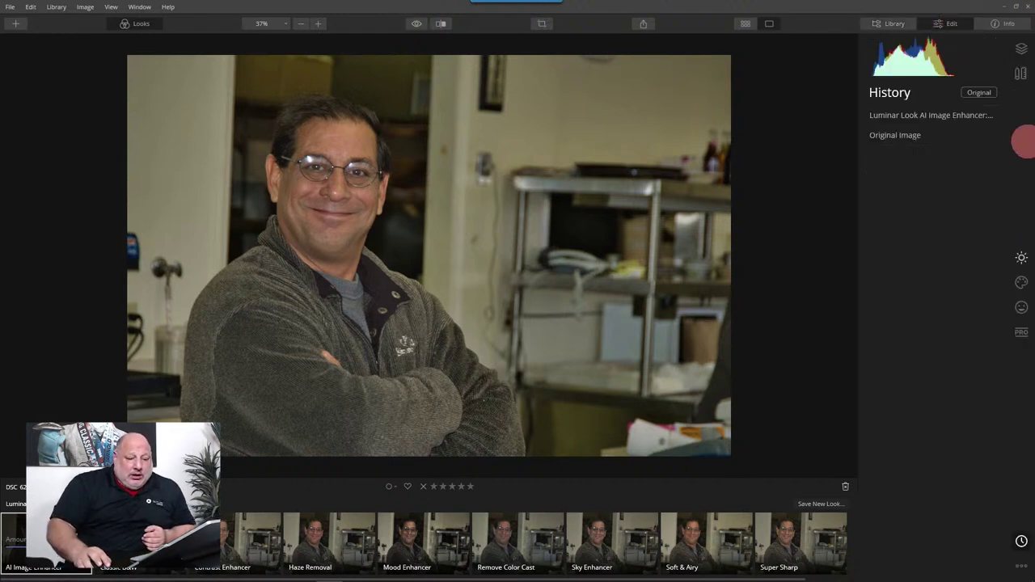
pyautogui.click(1021, 258)
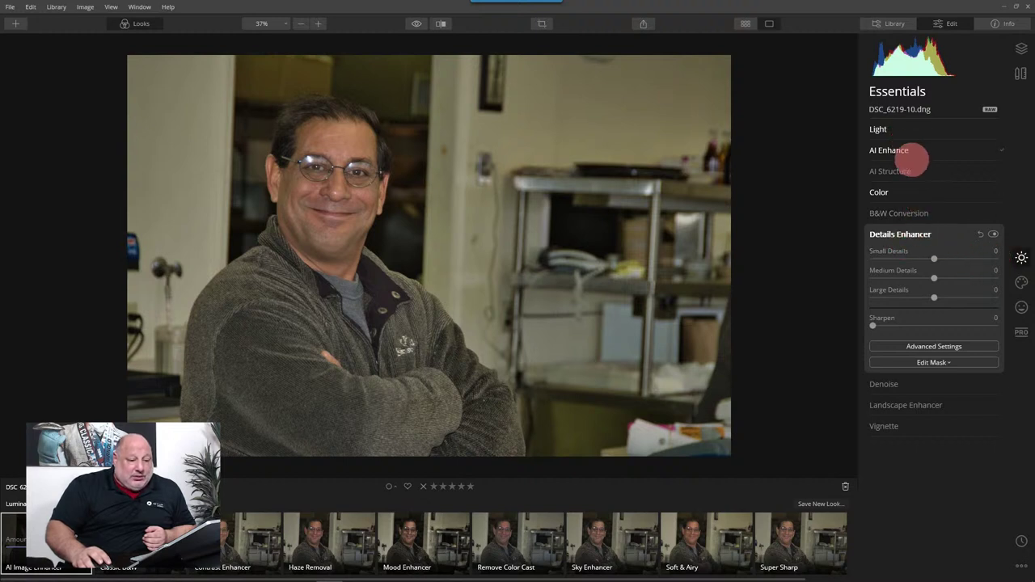
pyautogui.click(910, 232)
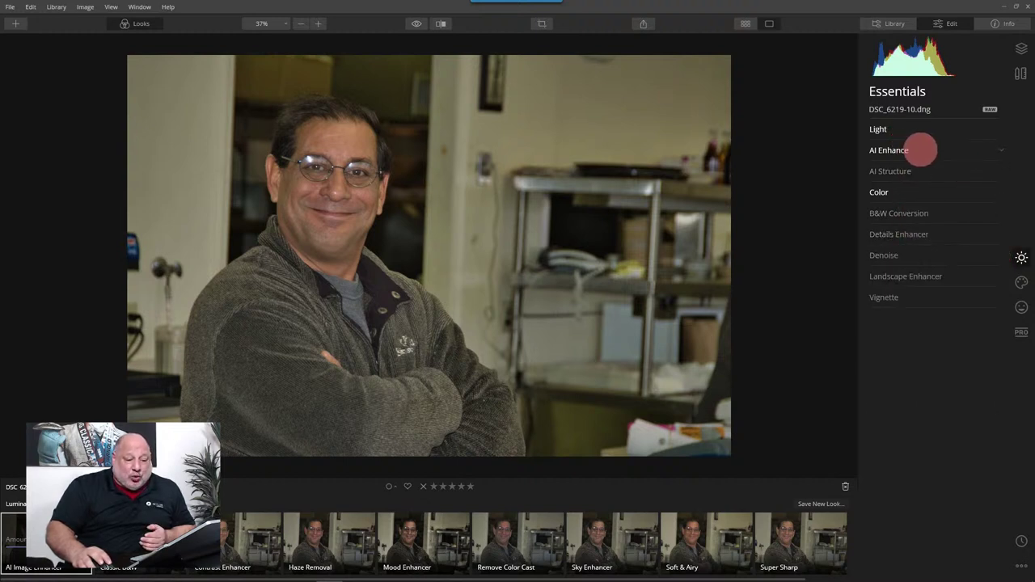
pyautogui.click(904, 193)
pyautogui.click(892, 151)
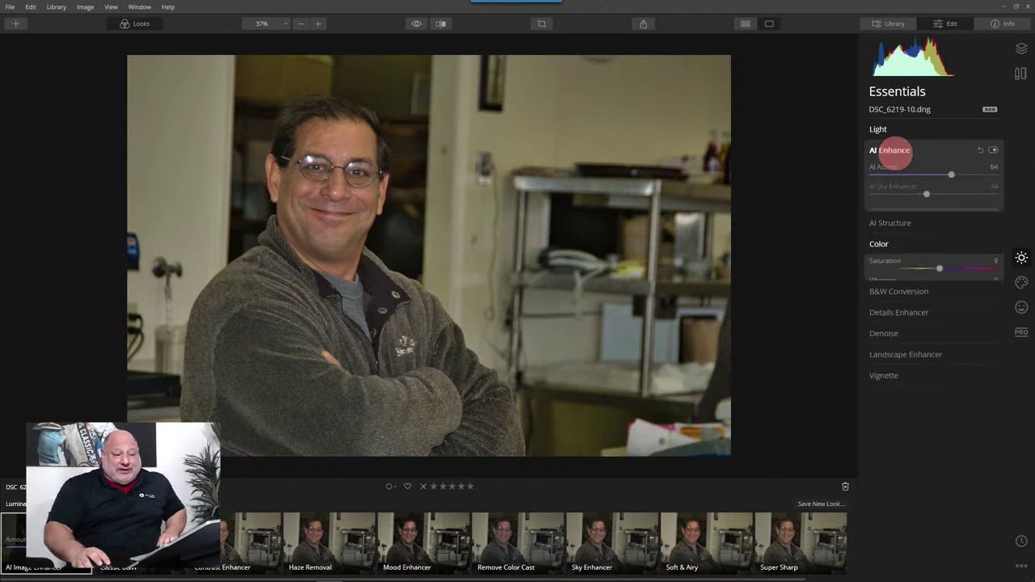
pyautogui.click(993, 150)
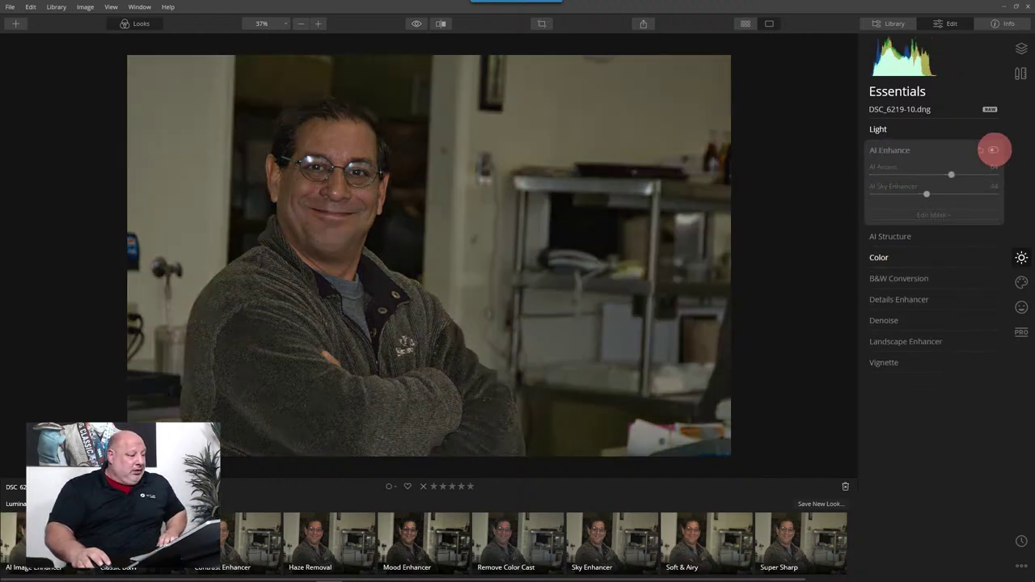
pyautogui.click(993, 149)
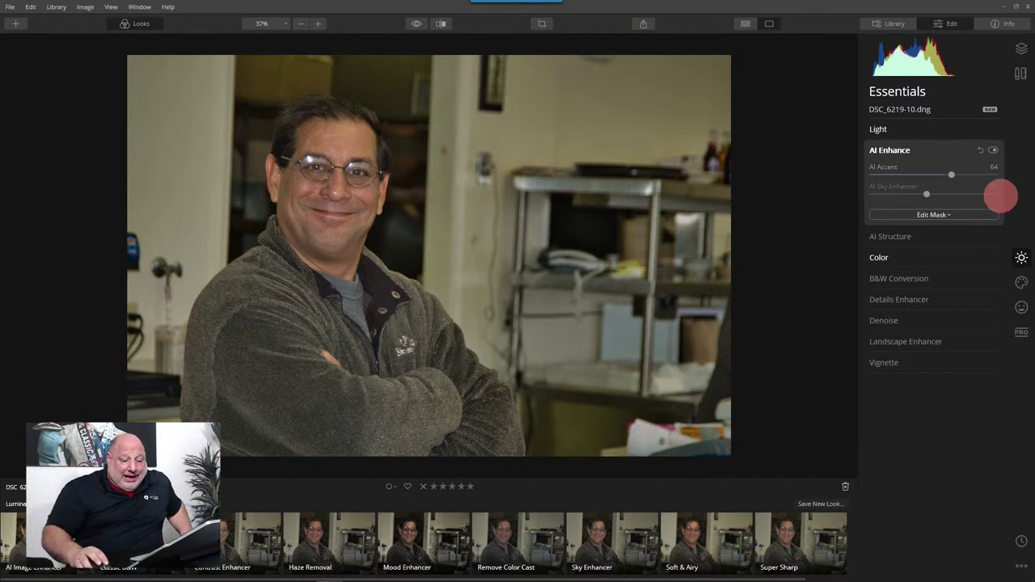
# Step: Apply a Photo Filter with Amount 15 and Hue 234, and compare the photo with and without it
pyautogui.click(1021, 331)
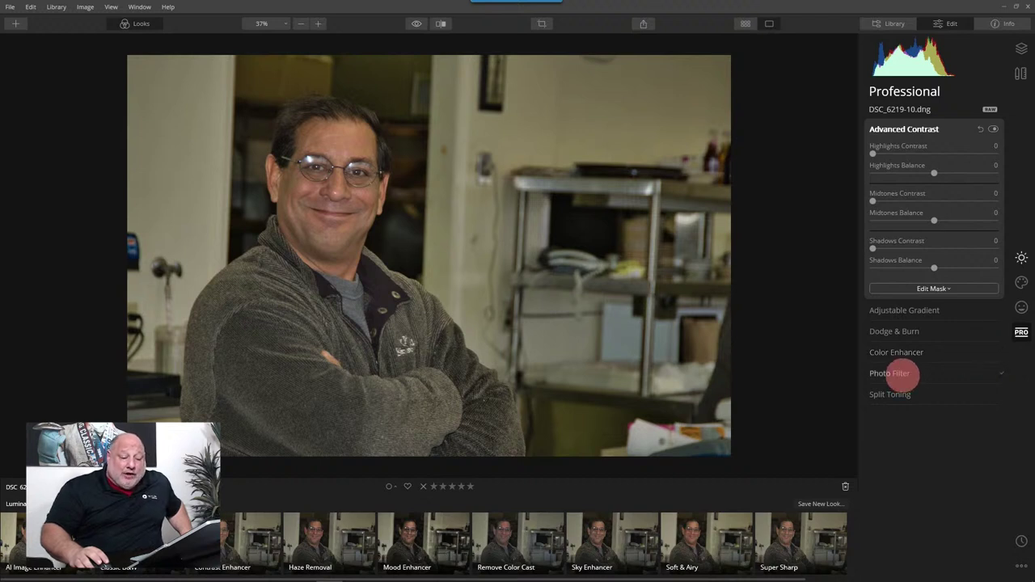
pyautogui.click(890, 373)
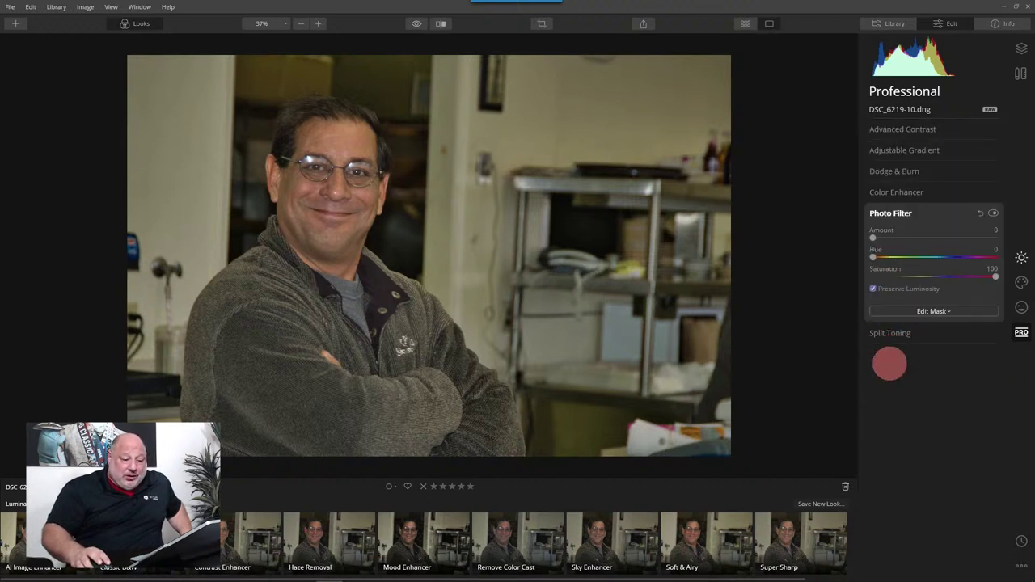
pyautogui.click(993, 213)
pyautogui.click(994, 213)
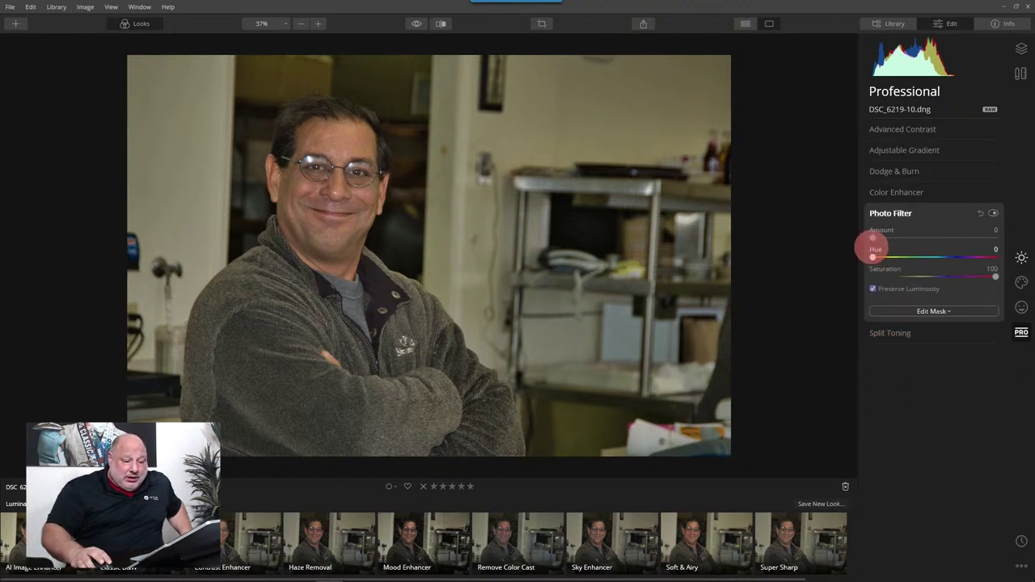
pyautogui.moveTo(872, 235); pyautogui.dragTo(955, 267)
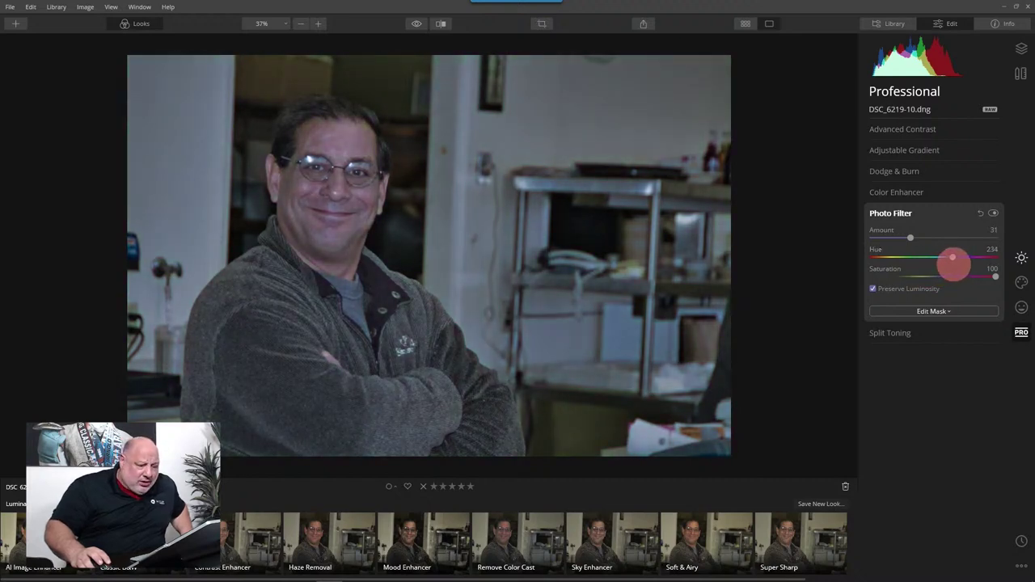
pyautogui.moveTo(911, 237); pyautogui.dragTo(891, 238)
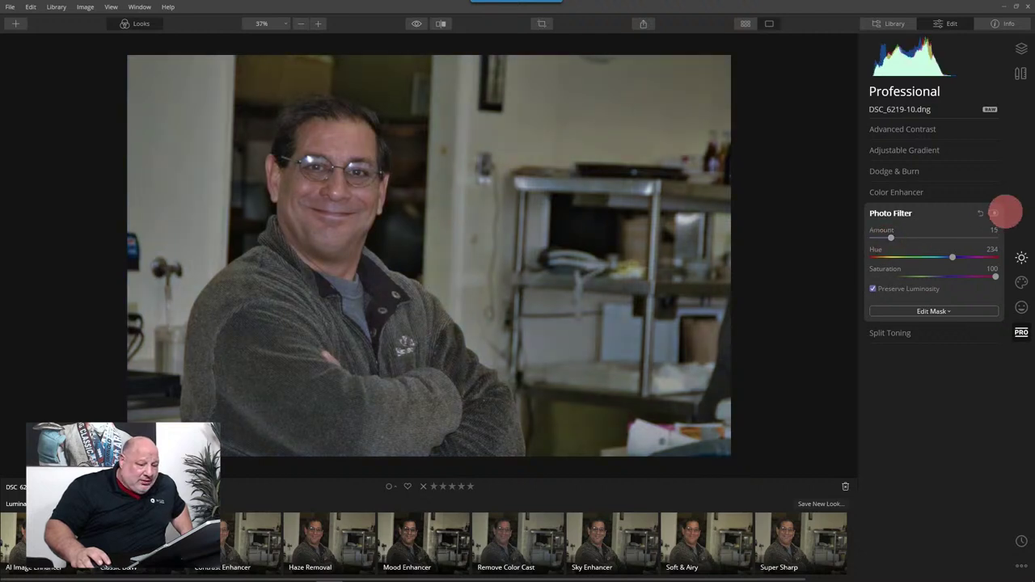
pyautogui.click(993, 213)
pyautogui.click(994, 213)
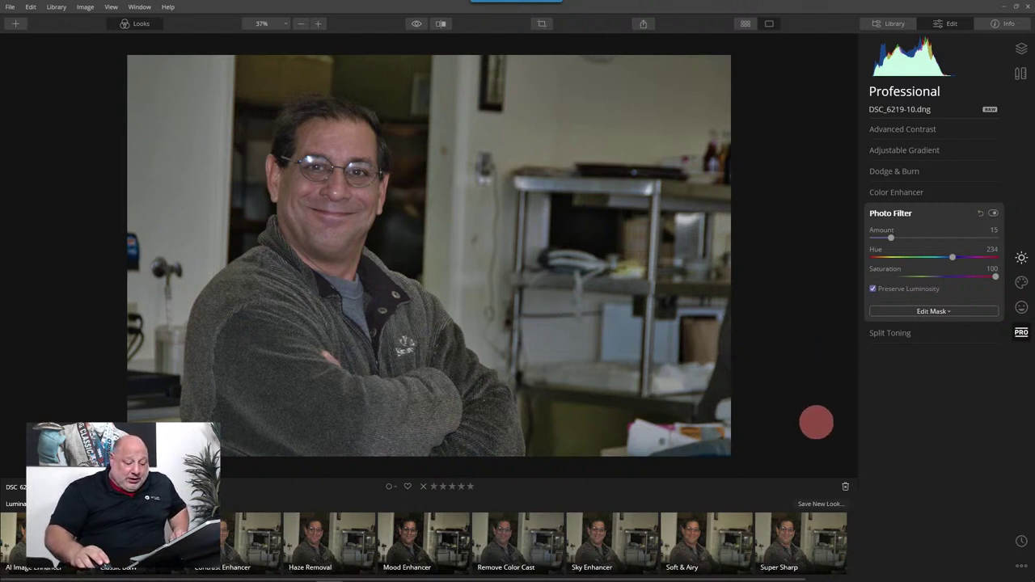
# Step: Save the current adjustments as a new Luminar Look named "The Great" plus the subject's name and "v2"
pyautogui.click(812, 504)
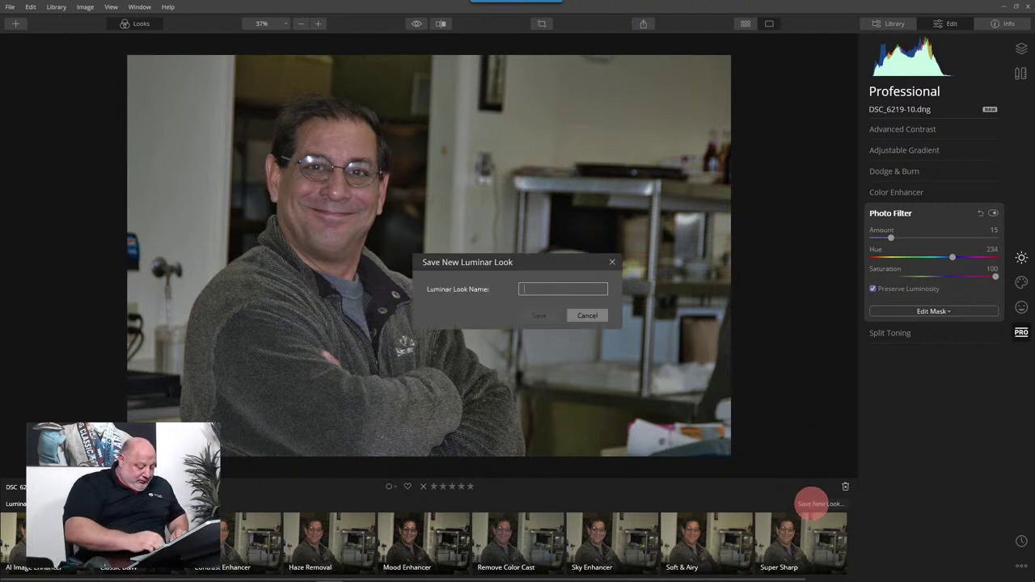
pyautogui.write('The Great Tommy V v2')
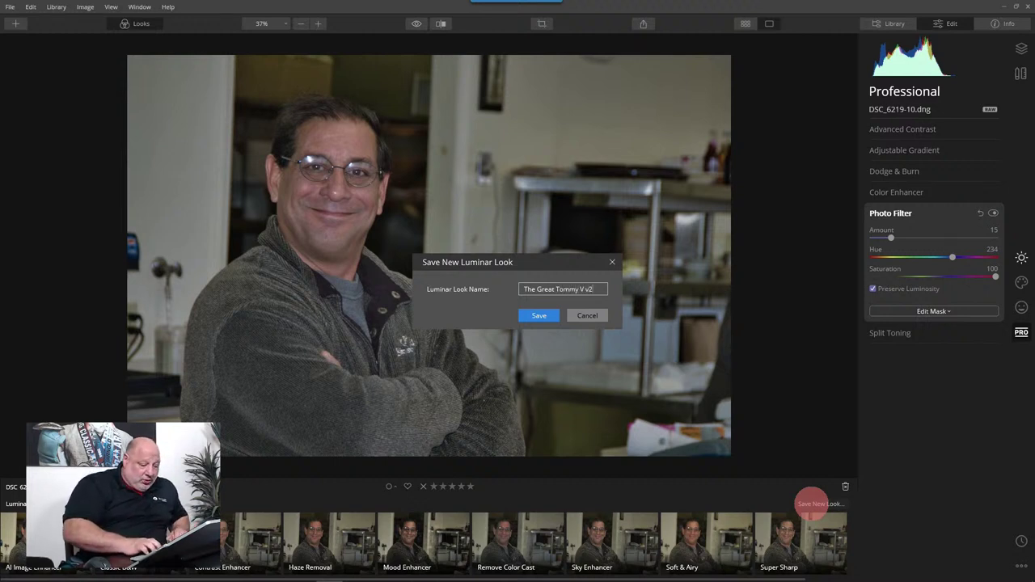
pyautogui.press('Return')
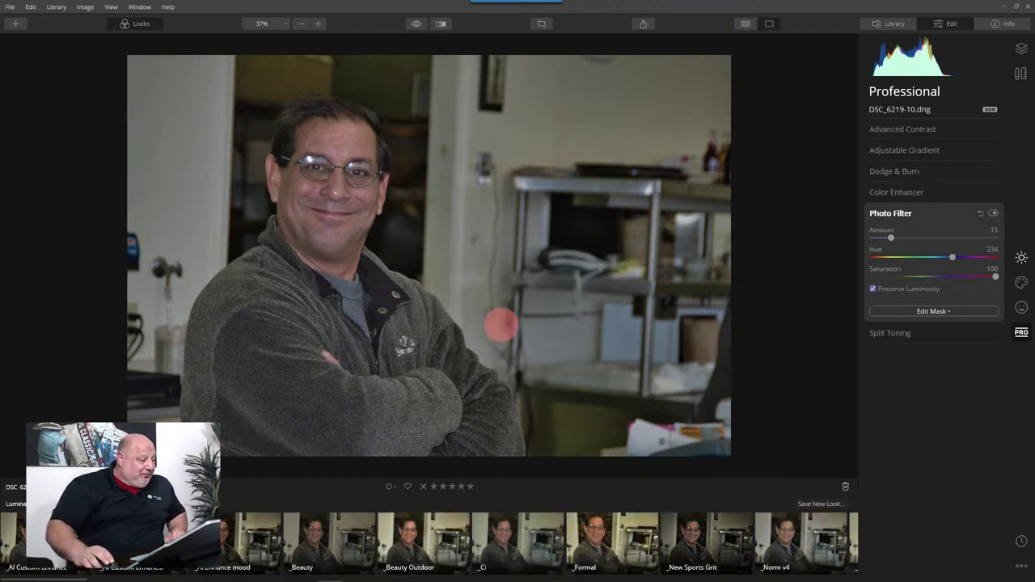
# Step: Open the second photo in the Slide folder and apply the user look whose name begins with "The Great"
pyautogui.press('g')
pyautogui.doubleClick(382, 154)
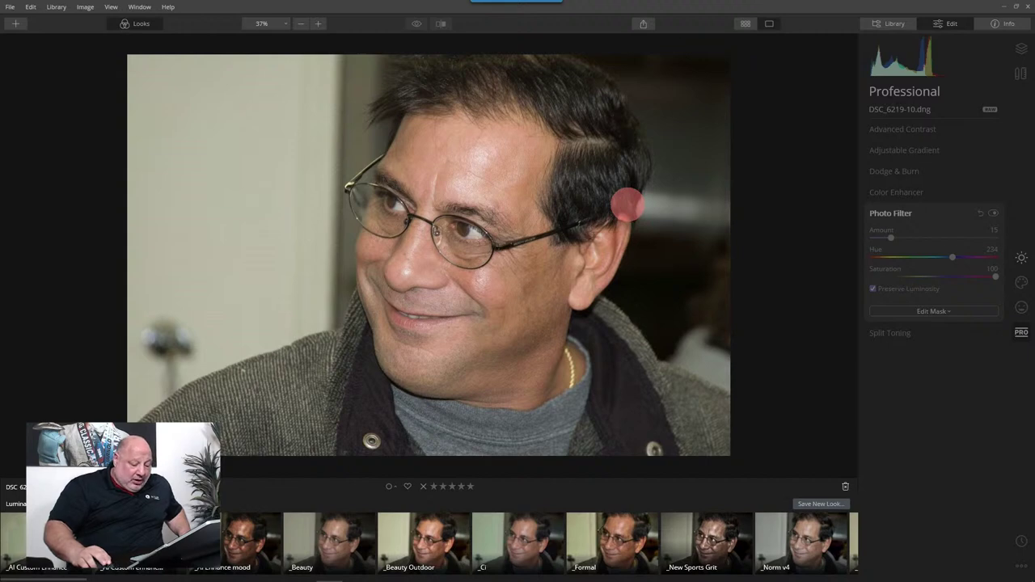
pyautogui.hscroll(5, 660, 542)
pyautogui.hscroll(5, 660, 550)
pyautogui.hscroll(2, 660, 542)
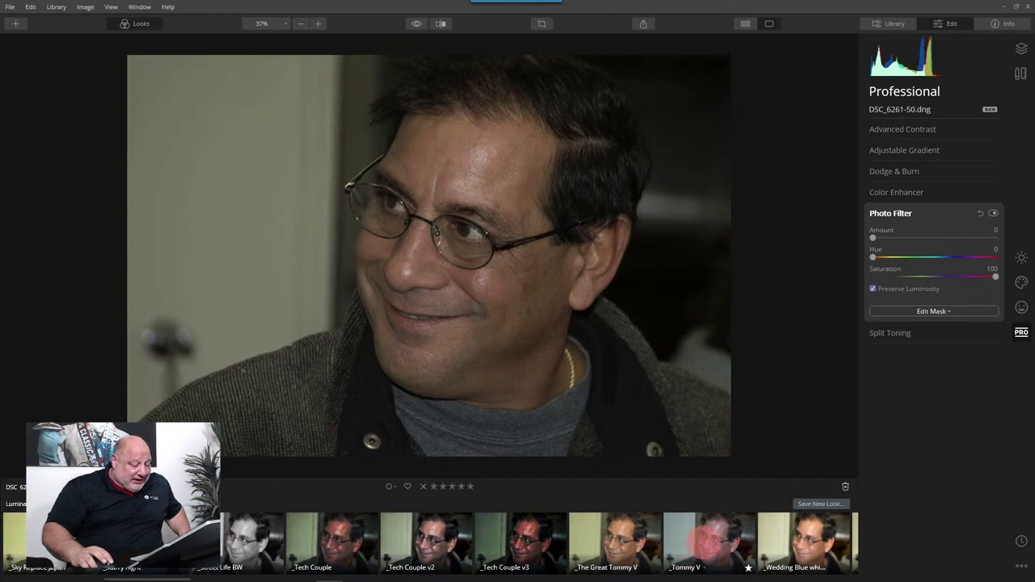
pyautogui.click(621, 540)
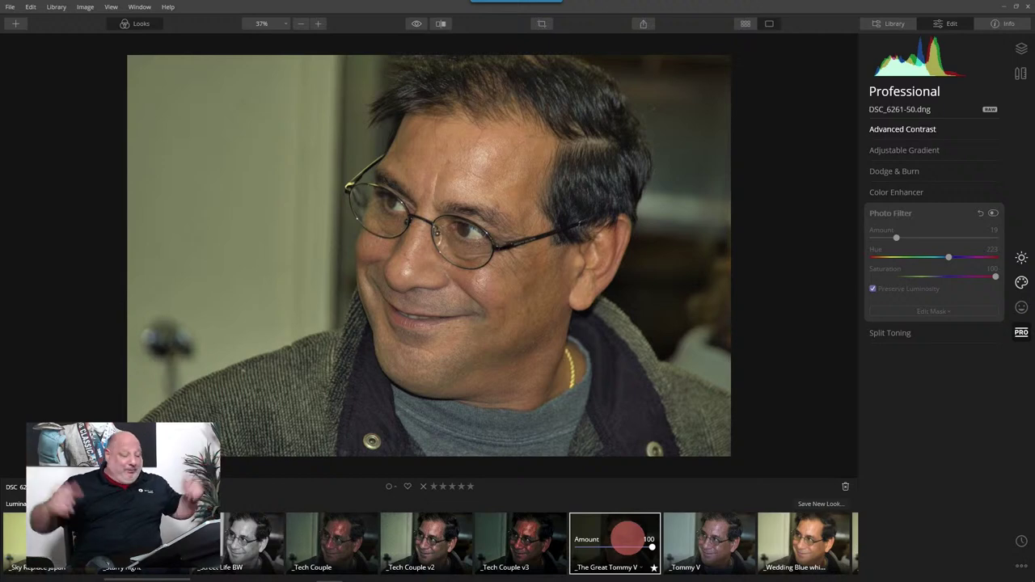
# Step: Return to the first photo and crop it to a 16:9 aspect ratio
pyautogui.press('g')
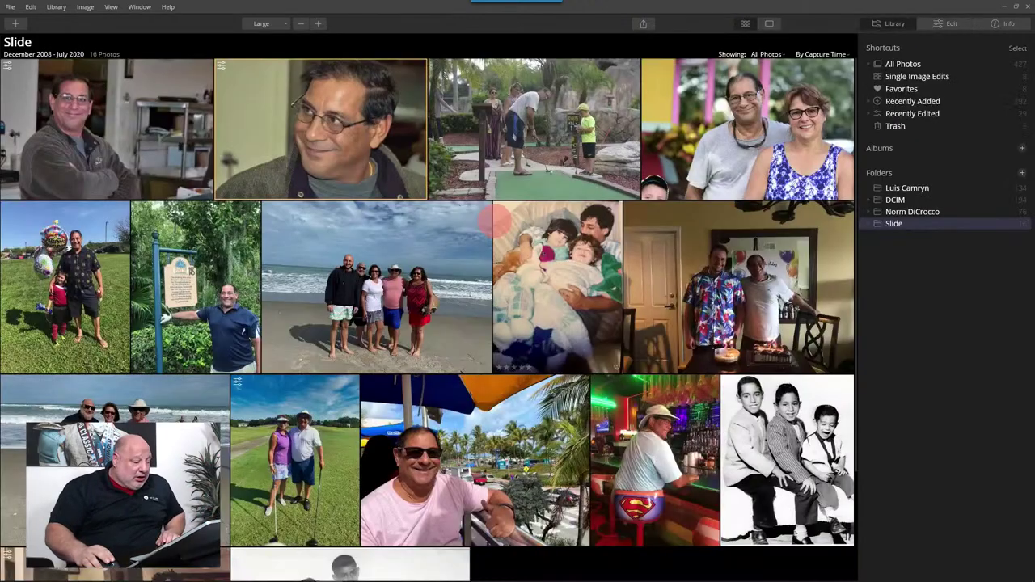
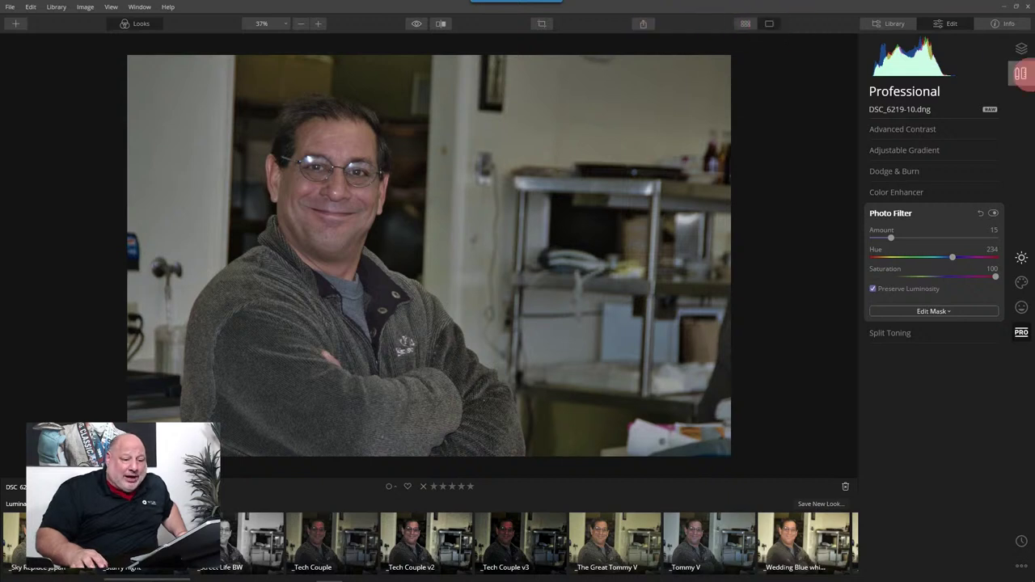
pyautogui.click(1021, 74)
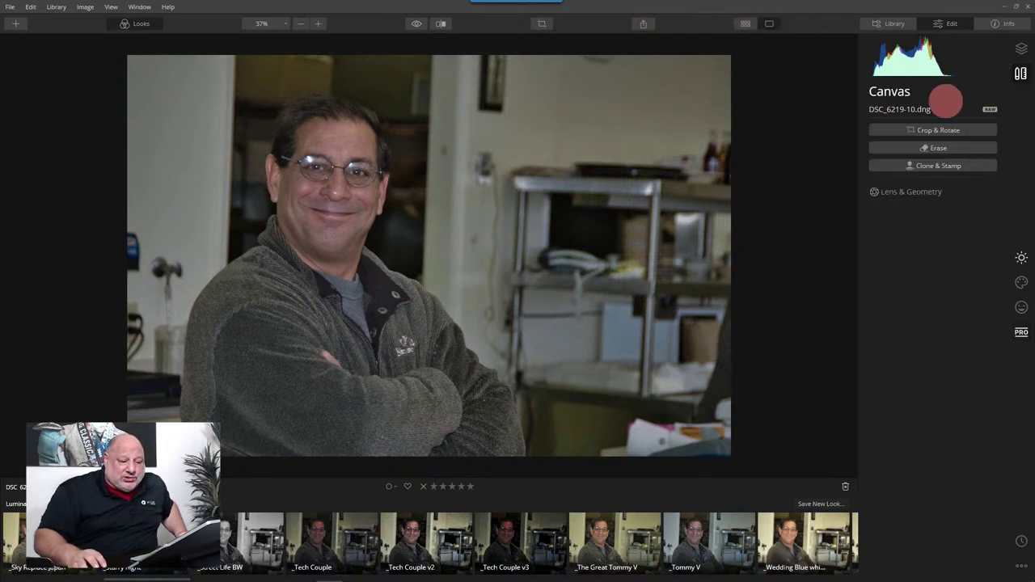
pyautogui.click(939, 130)
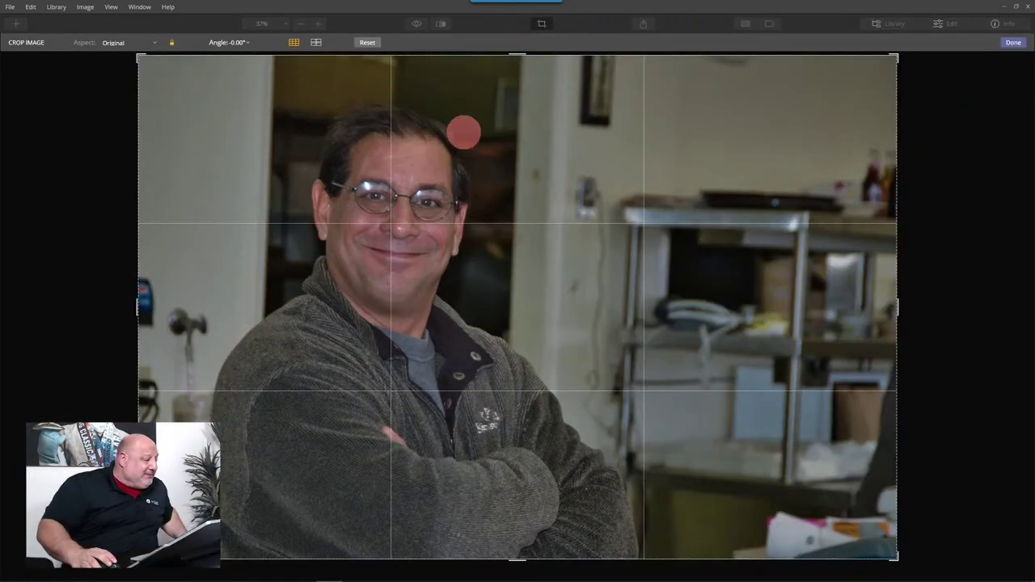
pyautogui.click(115, 42)
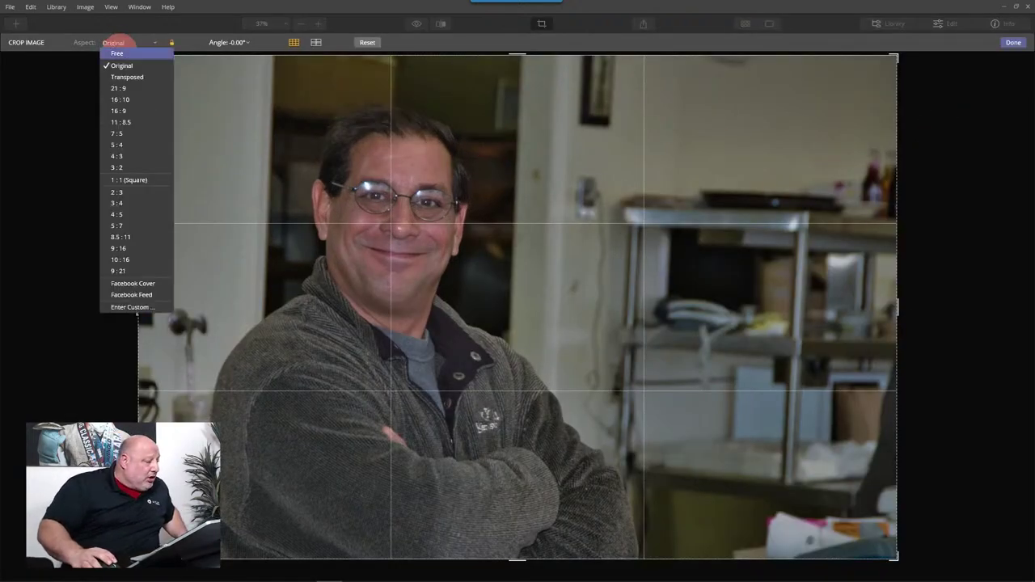
pyautogui.click(119, 111)
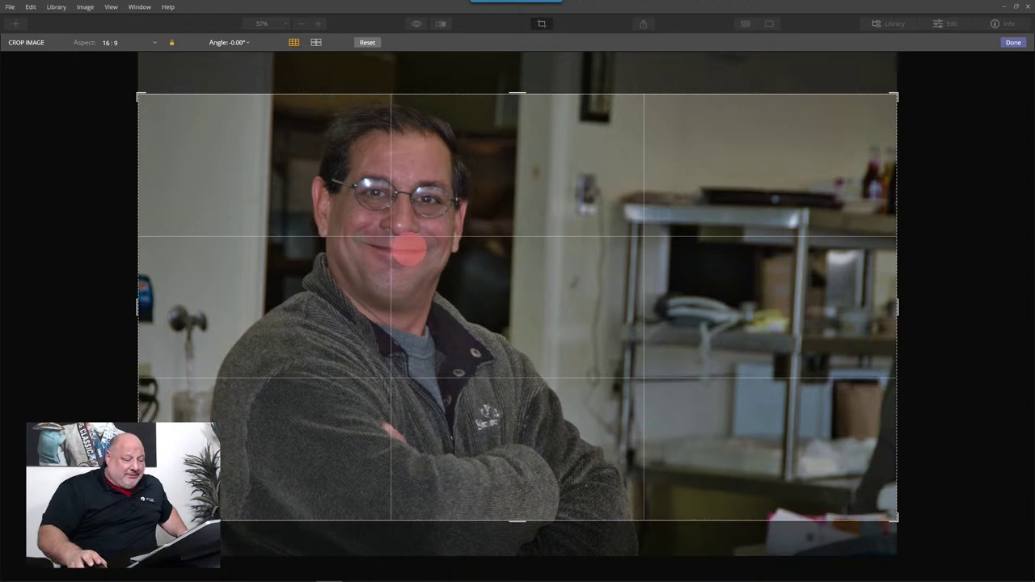
pyautogui.click(1015, 44)
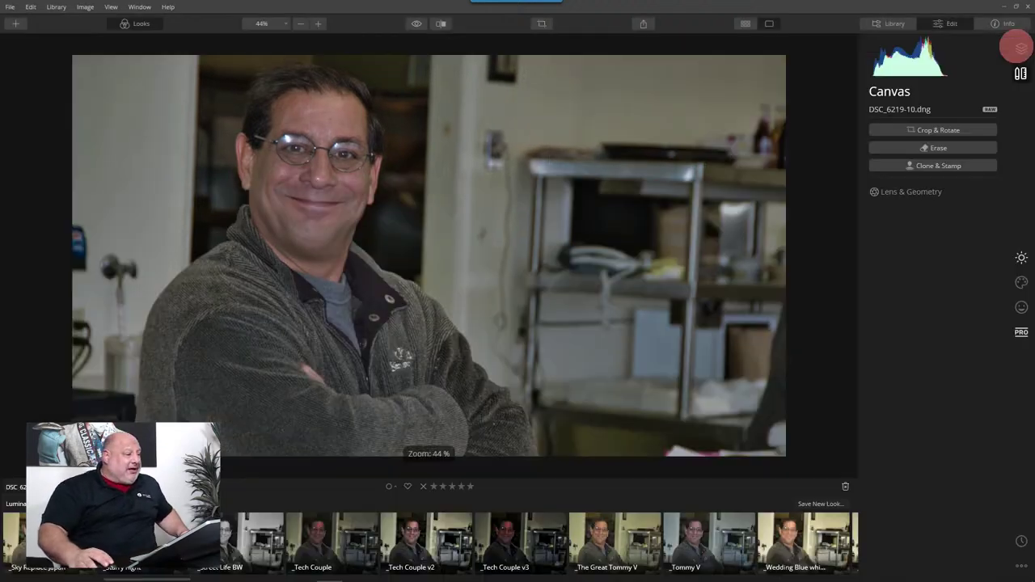
# Step: Hide the looks strip, show the photo's information and open the image export settings
pyautogui.click(138, 24)
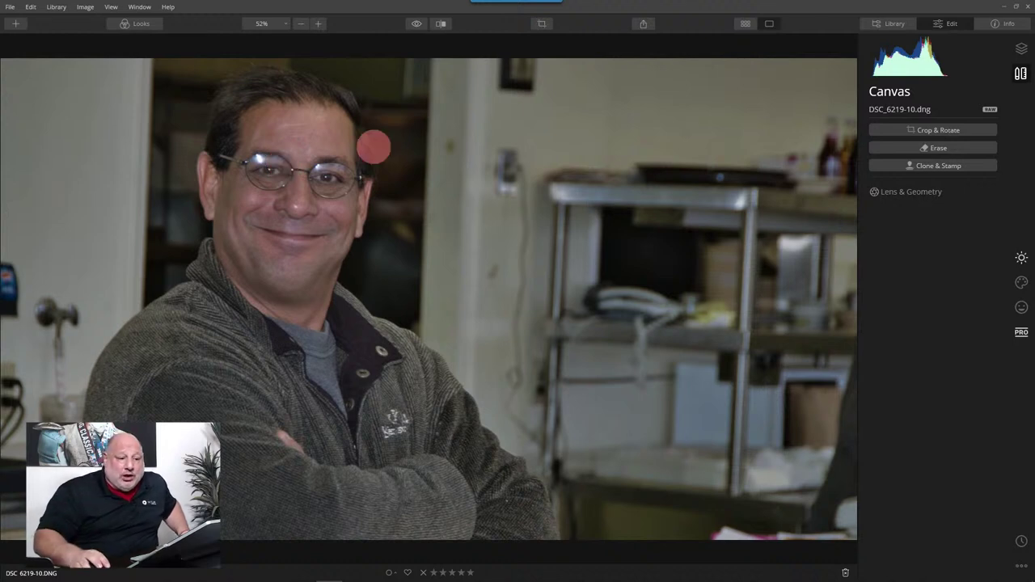
pyautogui.click(1011, 23)
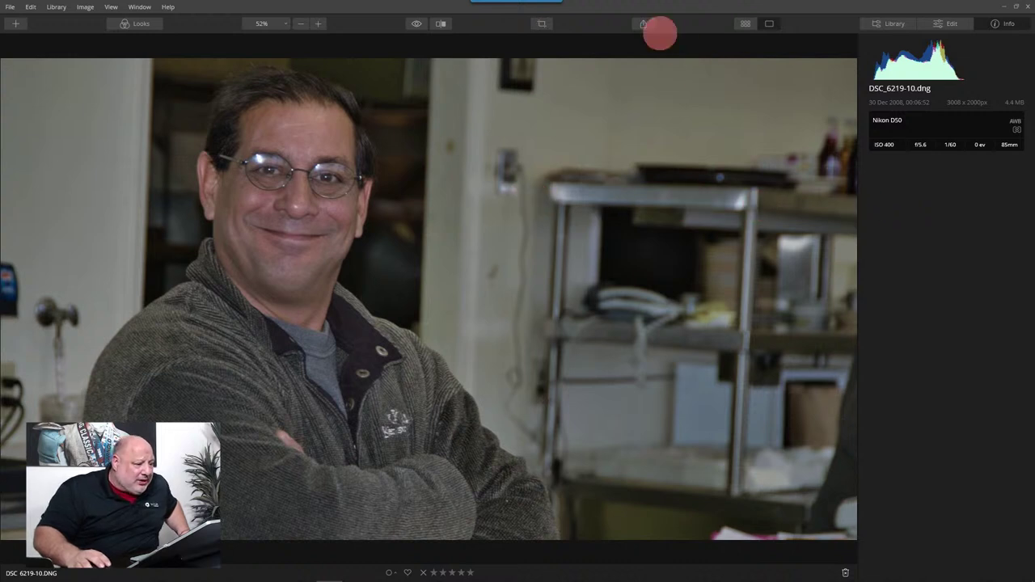
pyautogui.click(644, 25)
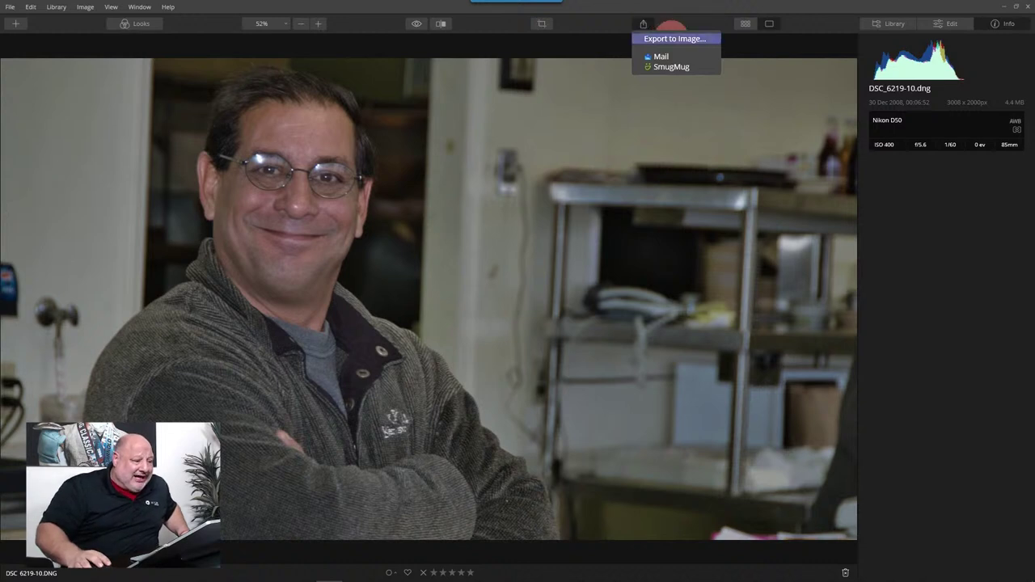
pyautogui.click(672, 38)
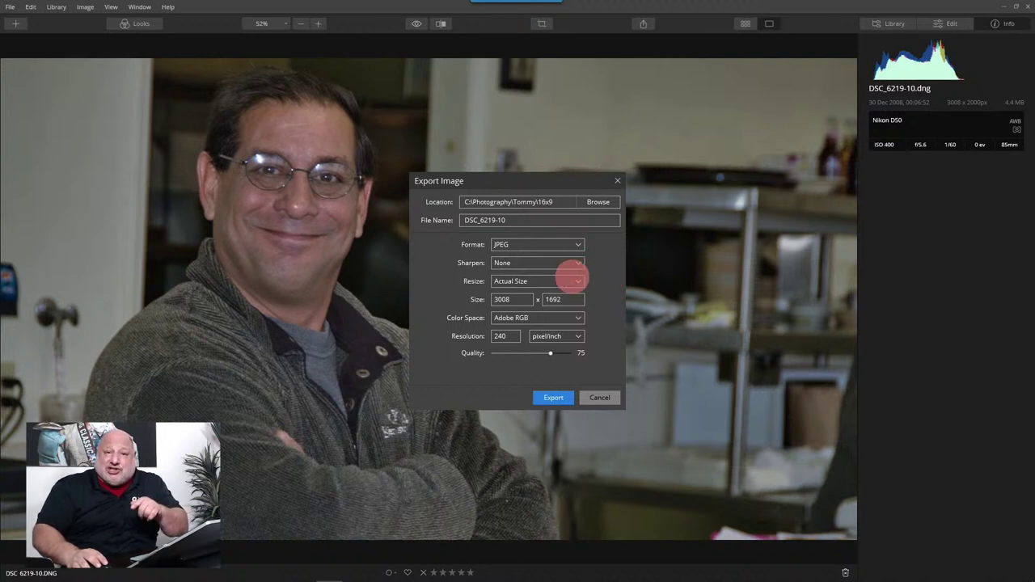
# Step: Export the photo resized by Long Edge to a size of 1920, replacing the existing file
pyautogui.click(572, 276)
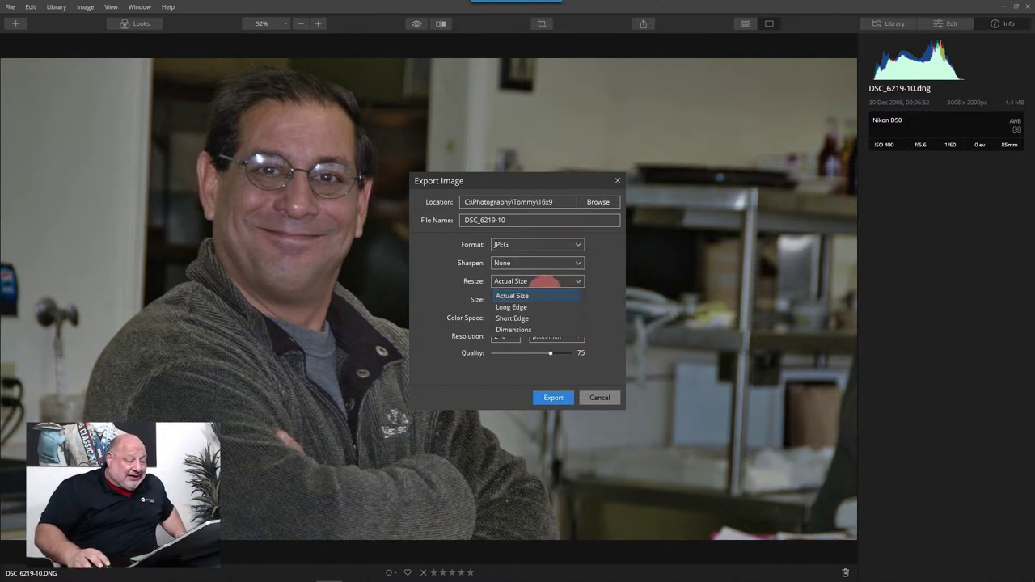
pyautogui.click(536, 307)
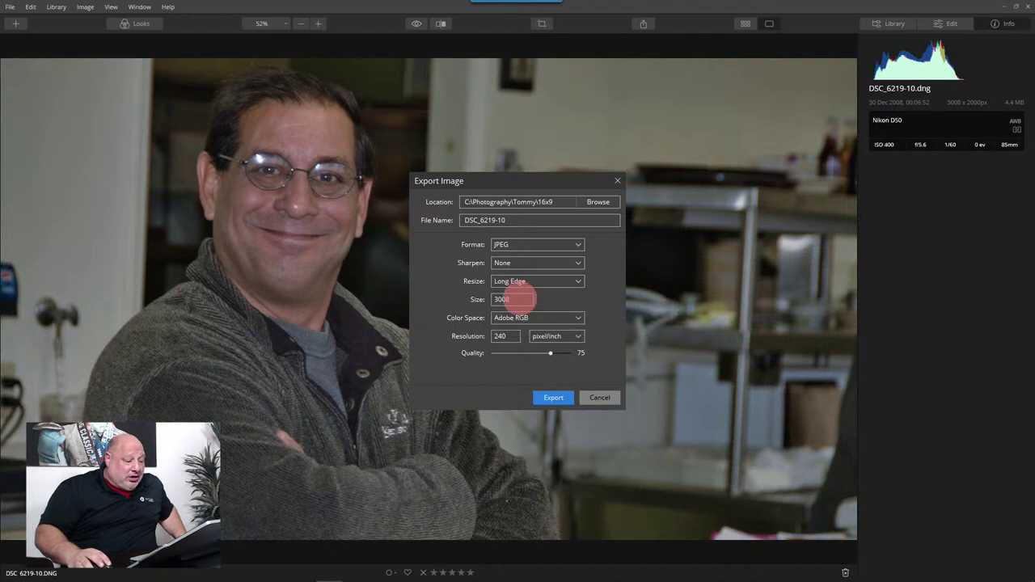
pyautogui.doubleClick(500, 299)
pyautogui.write('1920')
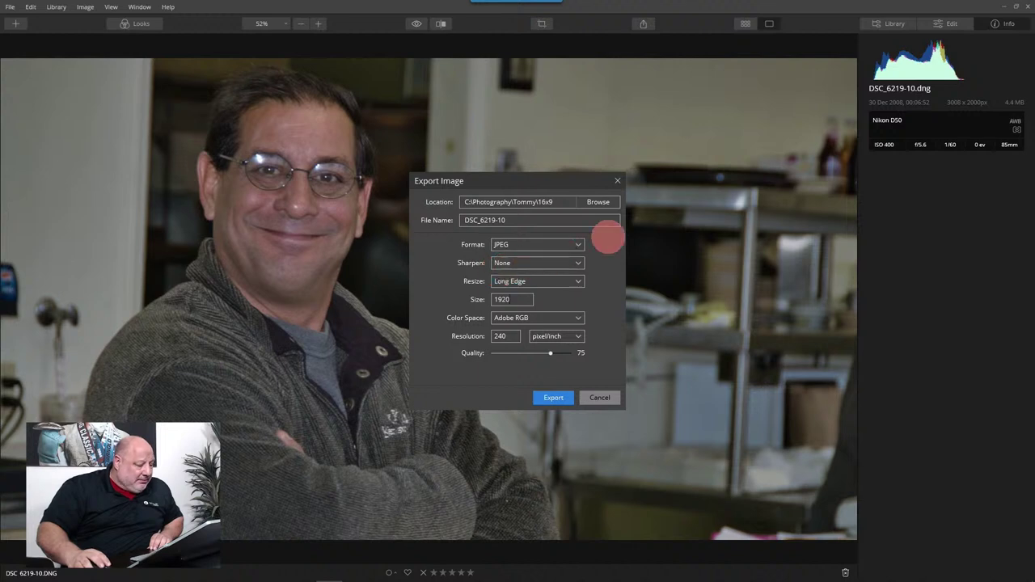
pyautogui.click(558, 398)
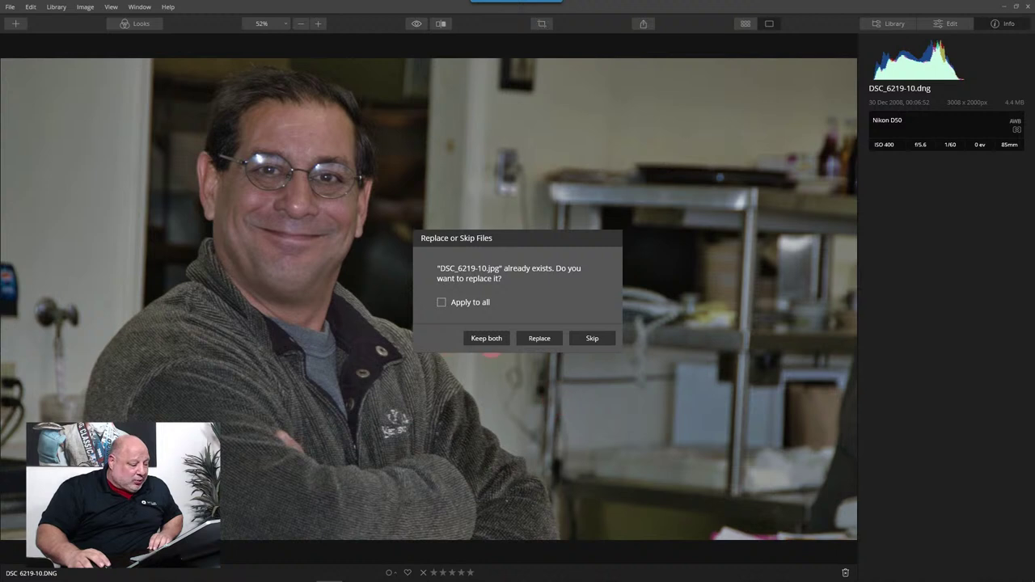
pyautogui.click(538, 339)
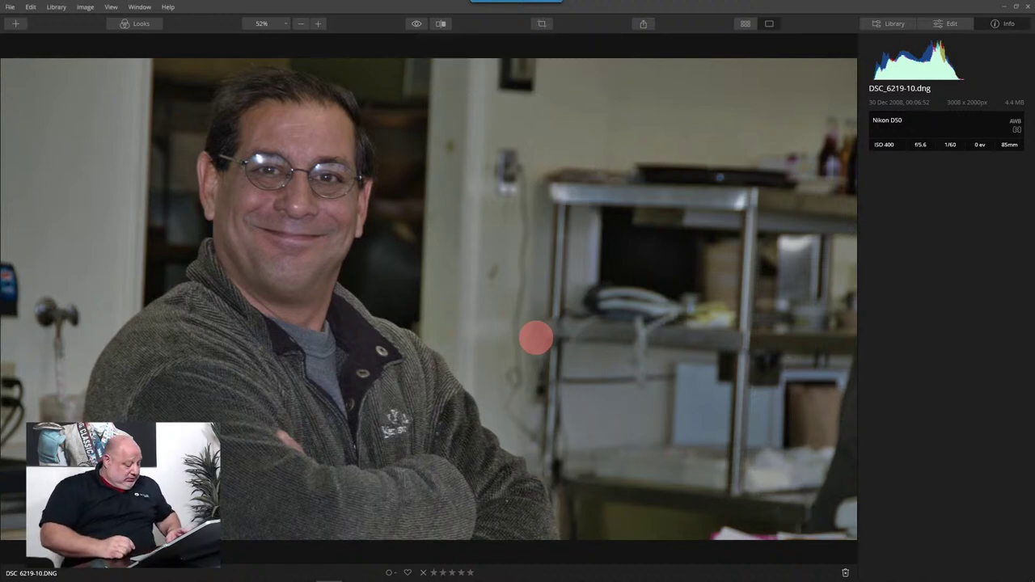
# Step: Return to the Slide folder gallery and open "Siblings at the beach.jpg"
pyautogui.doubleClick(536, 338)
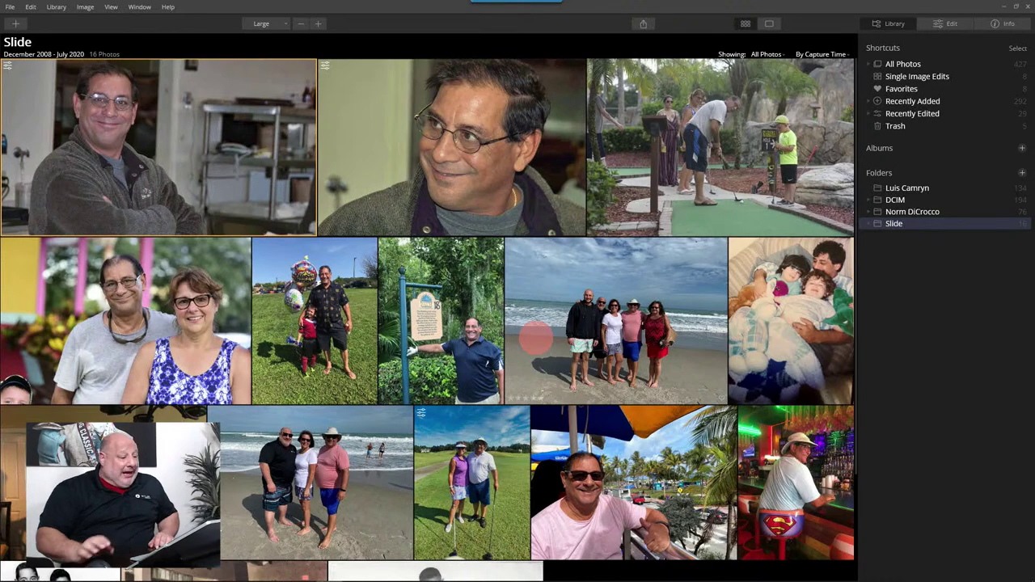
pyautogui.scroll(-2, 537, 338)
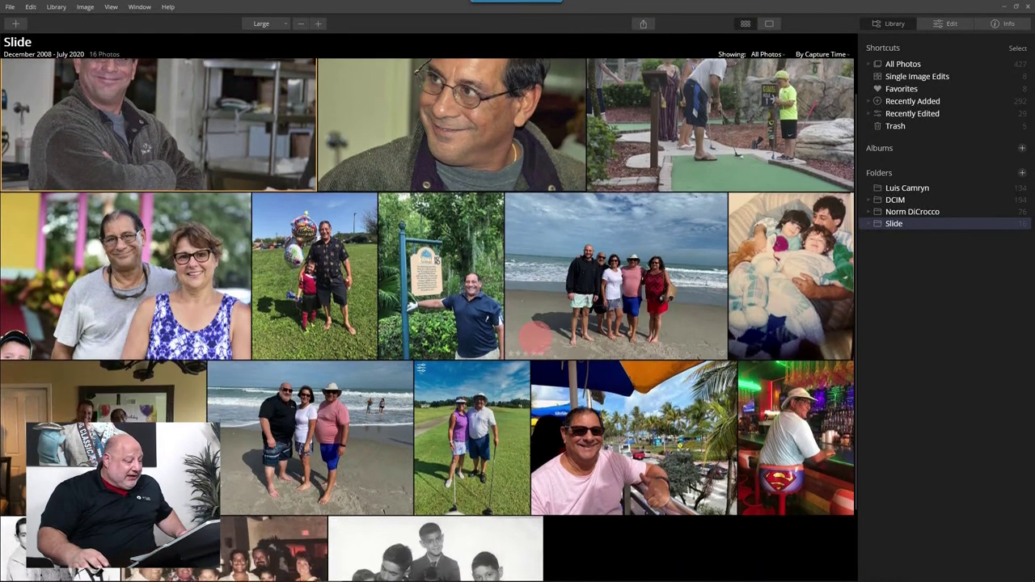
pyautogui.scroll(-2, 534, 338)
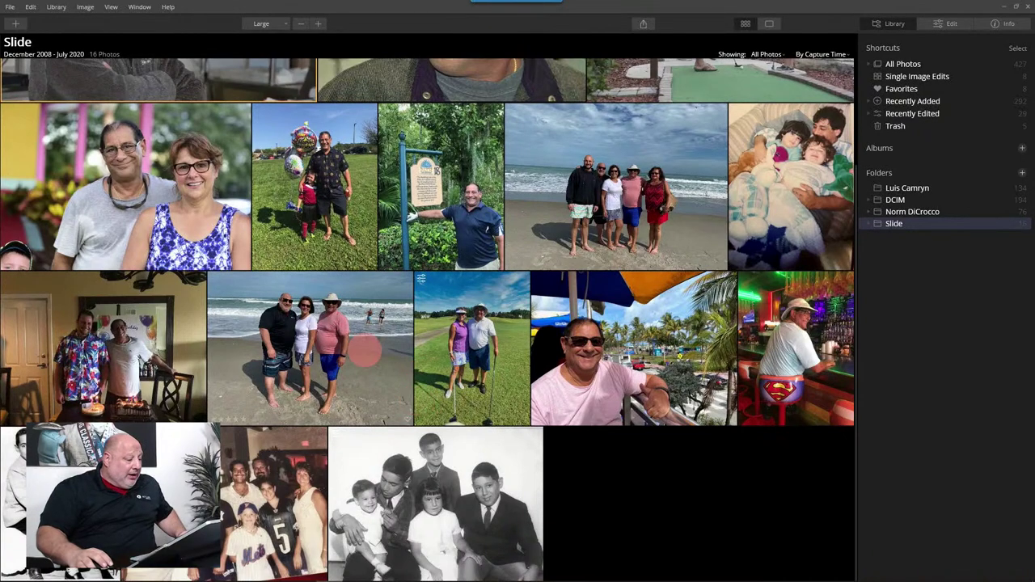
pyautogui.doubleClick(368, 351)
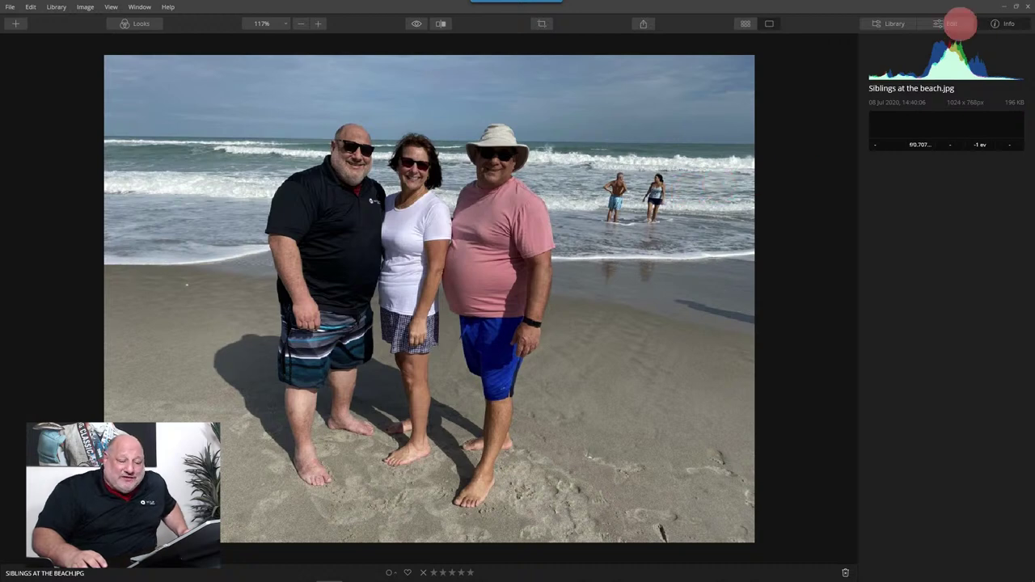
# Step: Erase the two bathers standing in the water behind the group with a size 44 brush, and inspect the retouched area
pyautogui.click(967, 24)
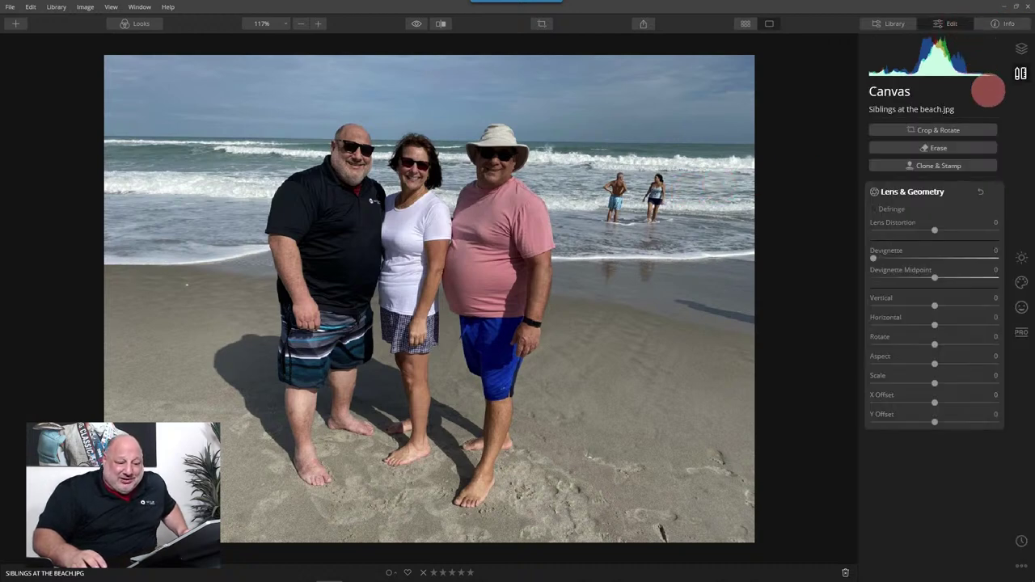
pyautogui.click(948, 147)
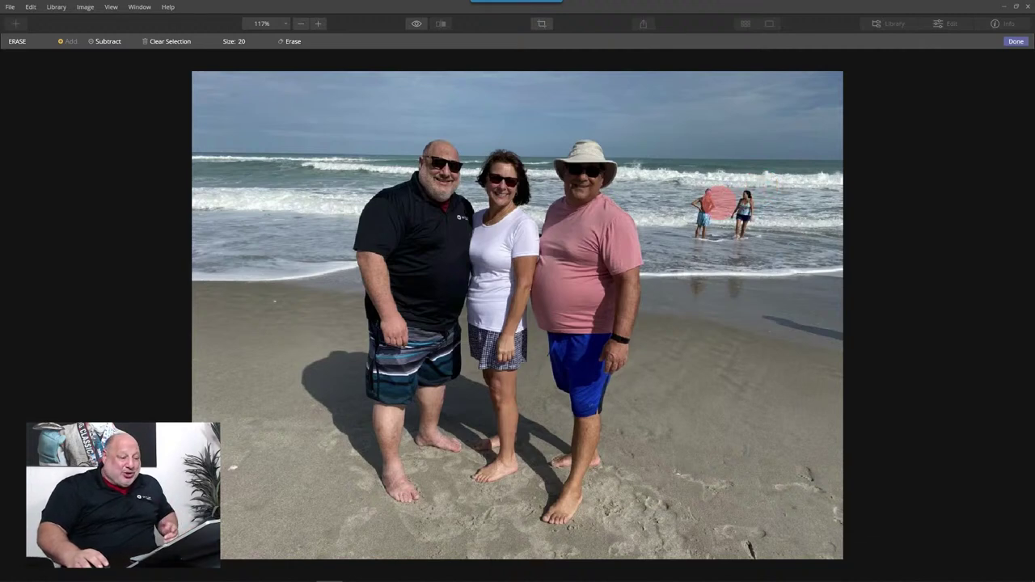
pyautogui.moveTo(719, 203); pyautogui.dragTo(714, 225)
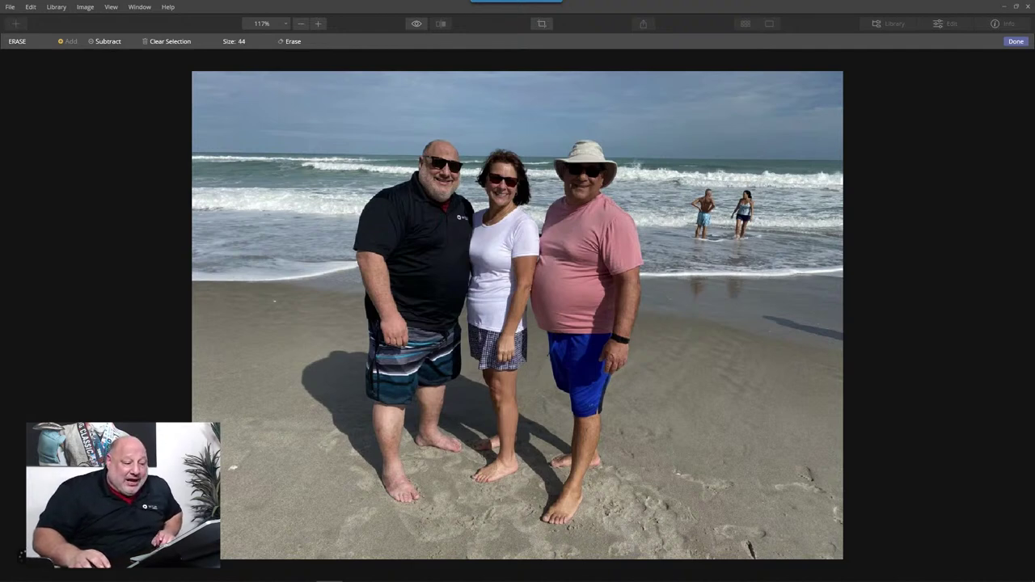
pyautogui.moveTo(705, 194)
pyautogui.mouseDown()
pyautogui.moveTo(702, 230)
pyautogui.moveTo(691, 212)
pyautogui.mouseUp()
pyautogui.moveTo(751, 189); pyautogui.dragTo(739, 231)
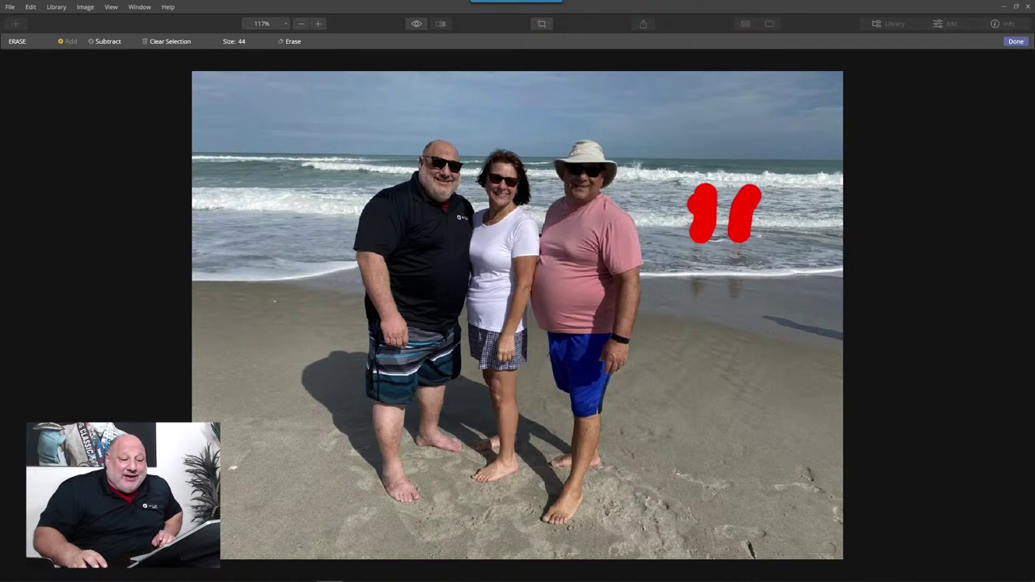
pyautogui.press('Return')
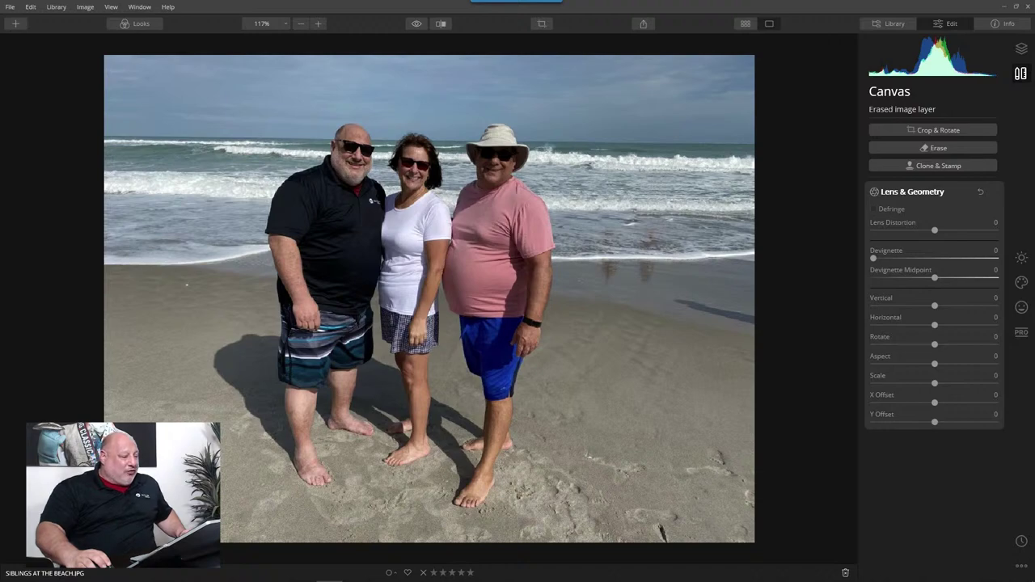
pyautogui.scroll(5, 547, 243)
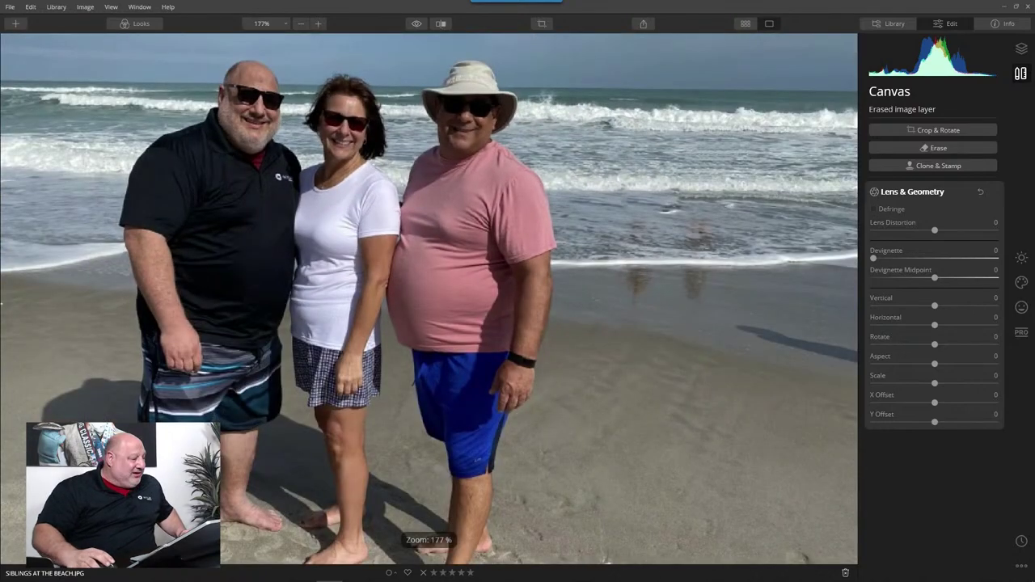
pyautogui.scroll(-5, 550, 250)
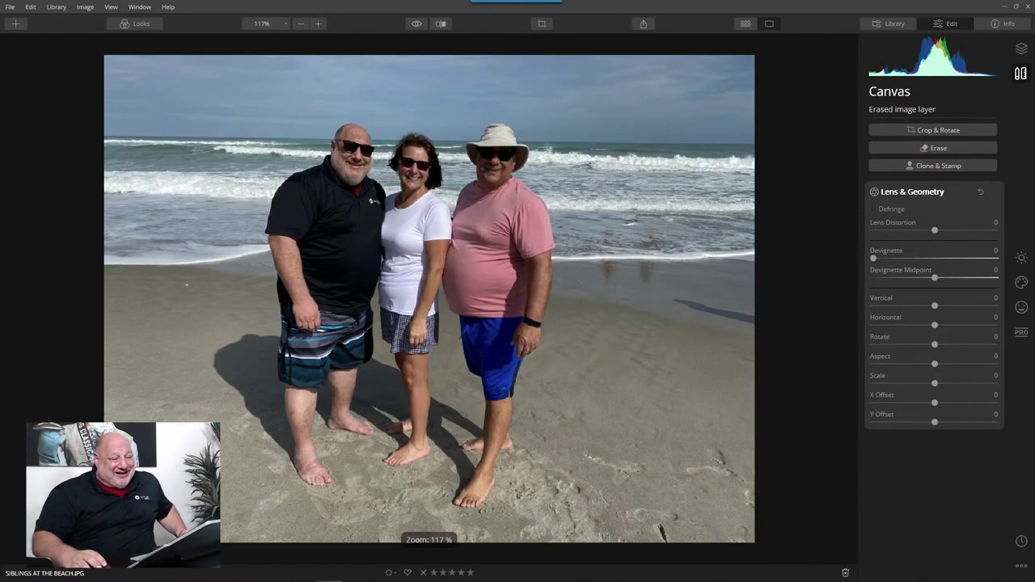
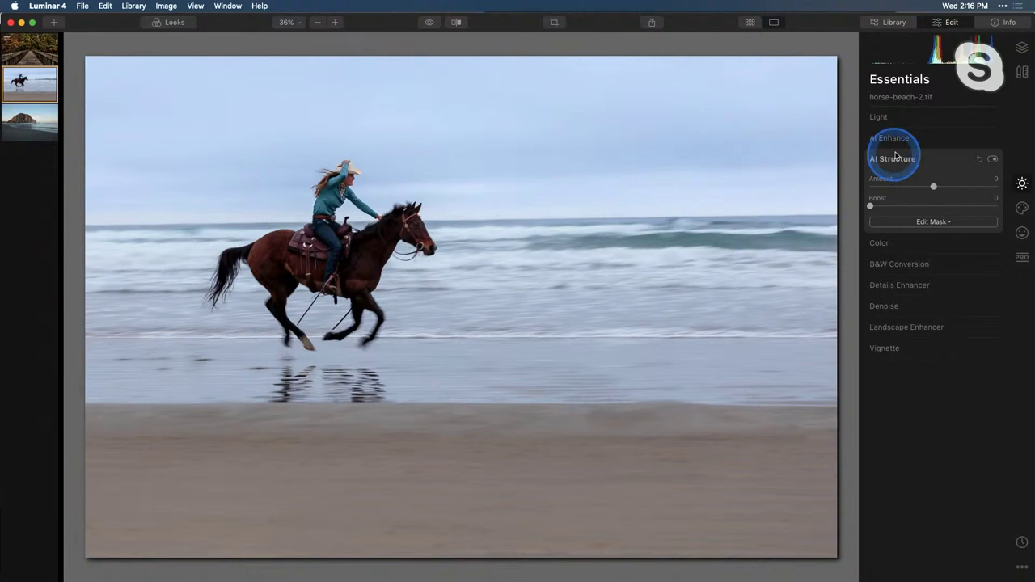
# Step: Start cropping horse-beach-2.tif and straighten the horizon with a rotation angle of 0.77°
pyautogui.click(555, 23)
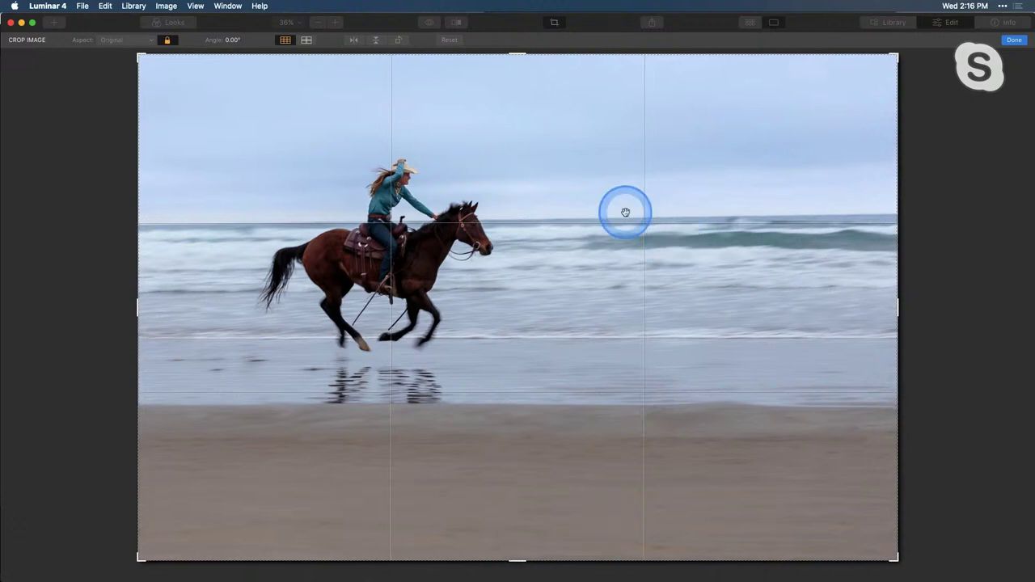
pyautogui.click(918, 202)
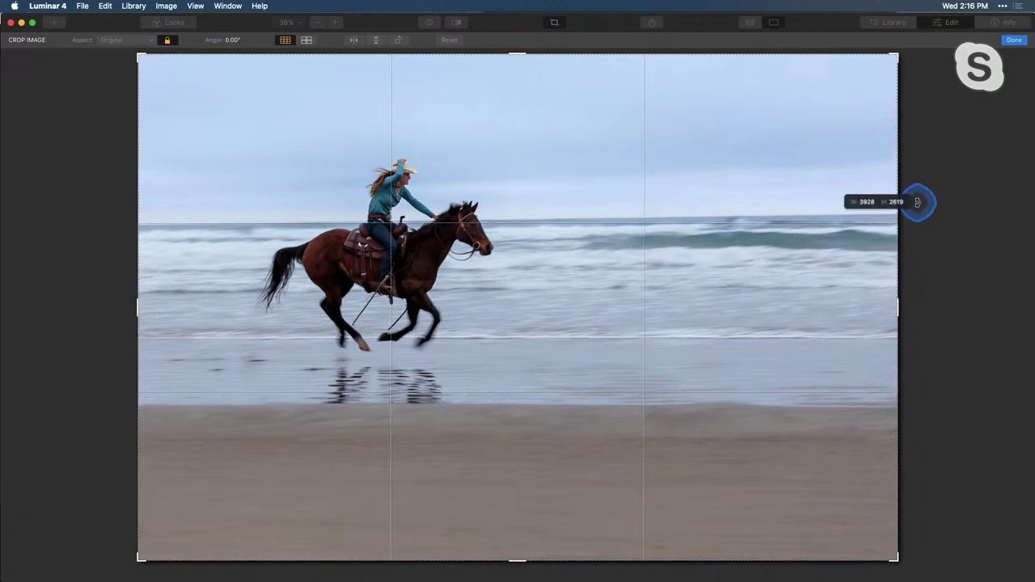
pyautogui.moveTo(918, 203)
pyautogui.mouseDown()
pyautogui.moveTo(925, 212)
pyautogui.moveTo(931, 202)
pyautogui.mouseUp()
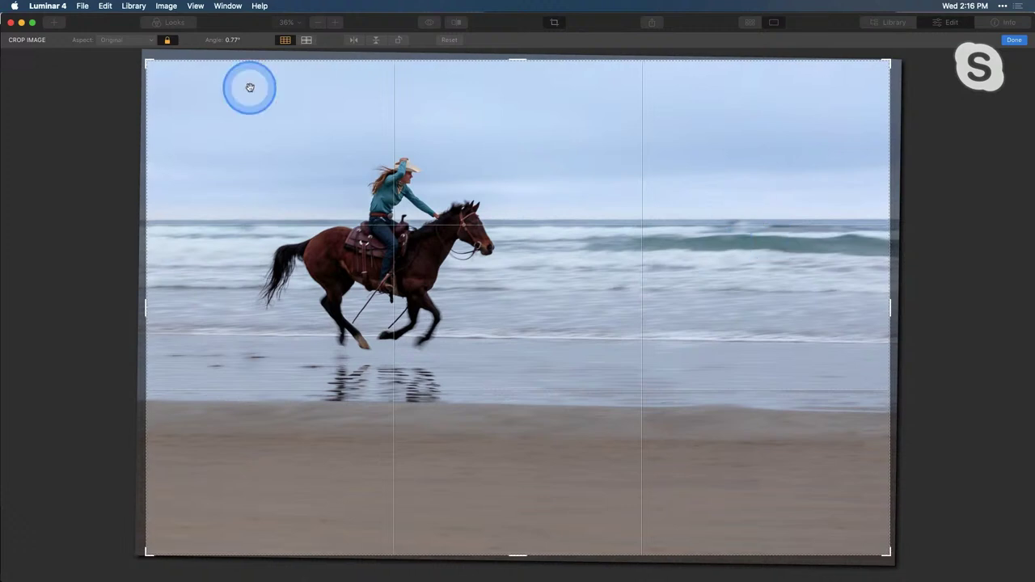
# Step: Crop to a 16:9 aspect ratio with the horizon aligned to the upper thirds line, and apply the crop
pyautogui.click(128, 39)
pyautogui.click(127, 105)
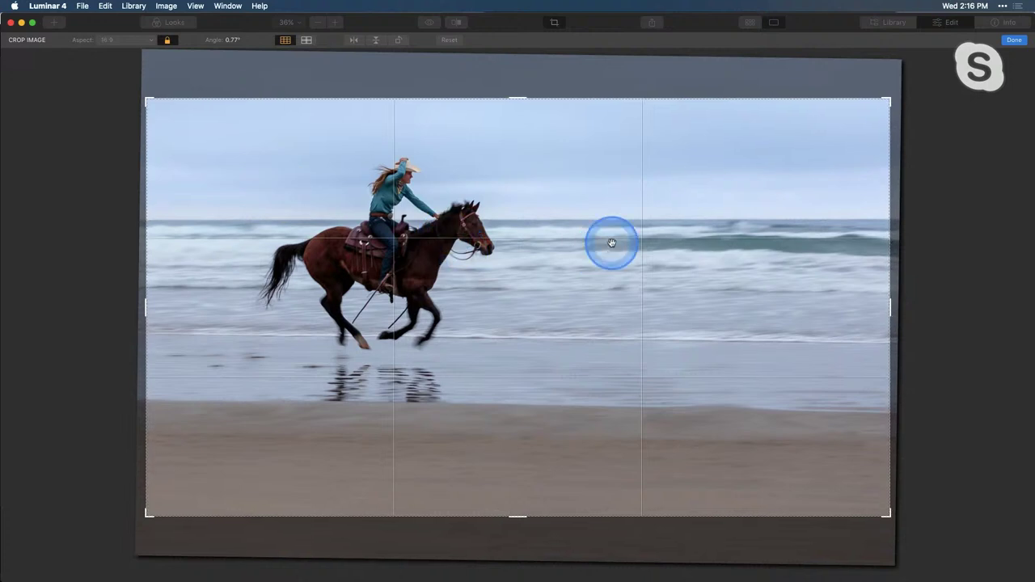
pyautogui.moveTo(610, 240); pyautogui.dragTo(610, 260)
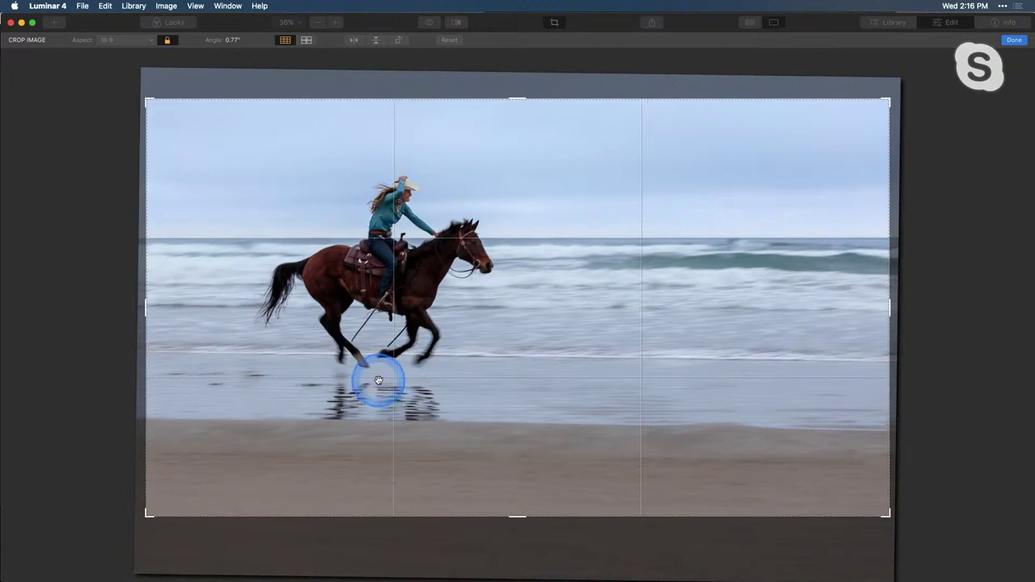
pyautogui.click(1014, 40)
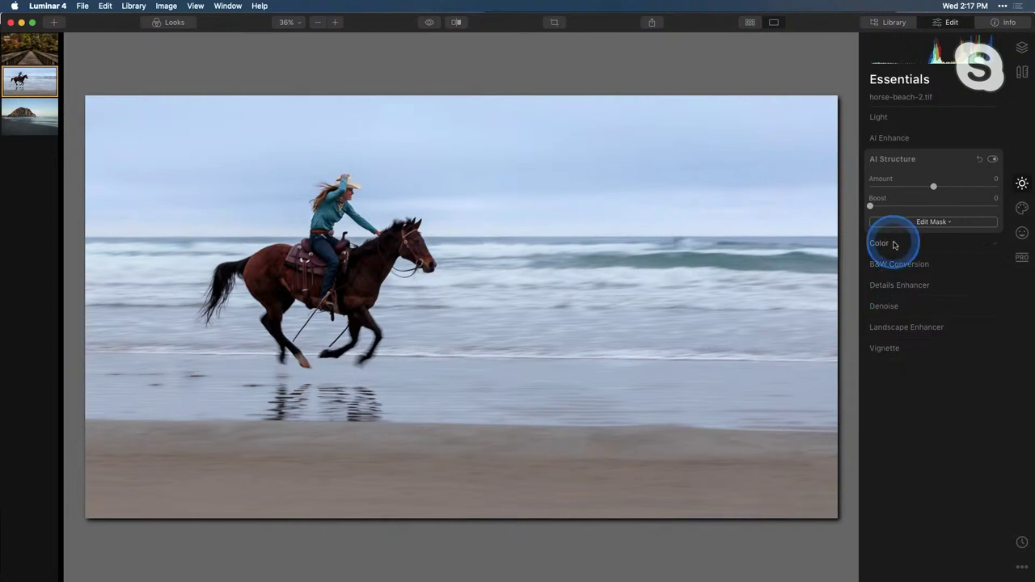
# Step: Set AI Sky Enhancer to 25 in AI Enhance, keeping AI Accent at 0
pyautogui.click(899, 138)
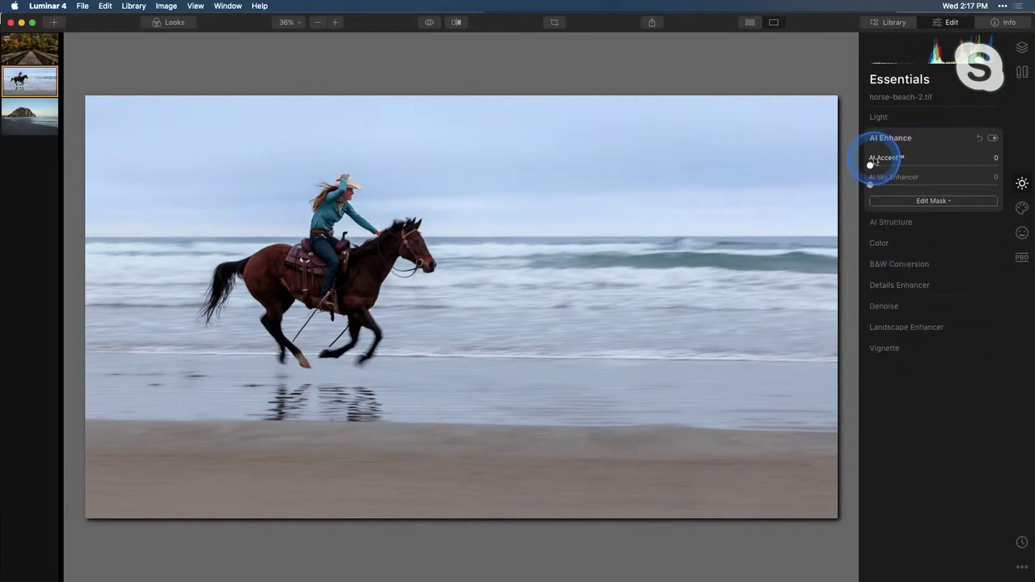
pyautogui.moveTo(870, 165); pyautogui.dragTo(902, 186)
pyautogui.click(869, 186)
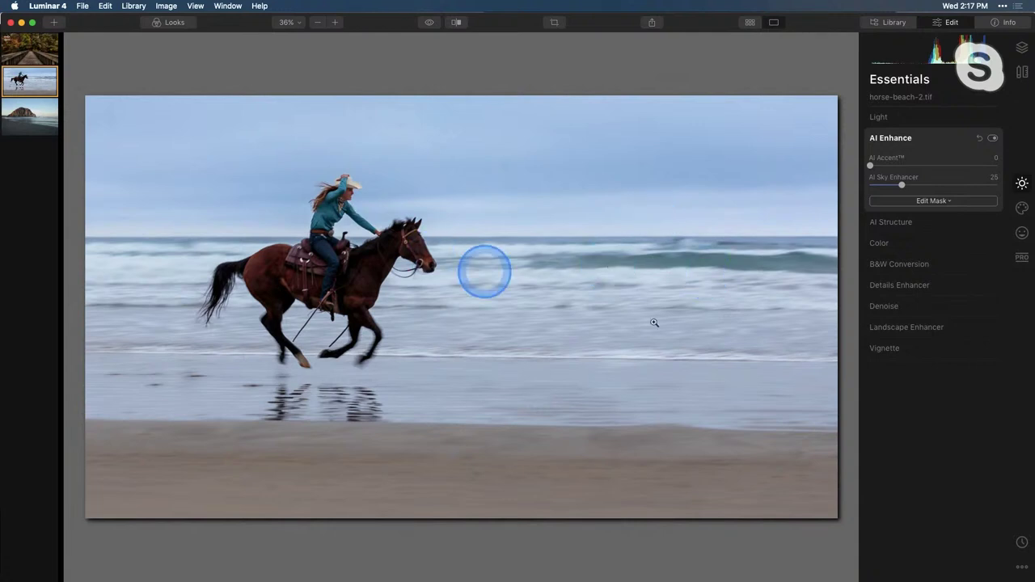
# Step: Set the aqua color's Saturation to 56 and the overall Vibrance to 12
pyautogui.click(914, 243)
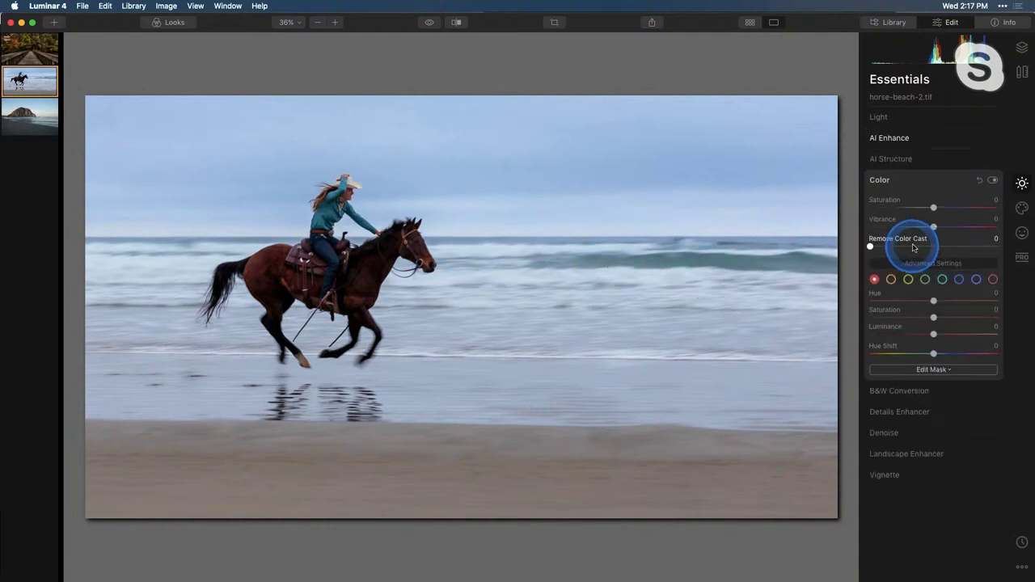
pyautogui.click(942, 279)
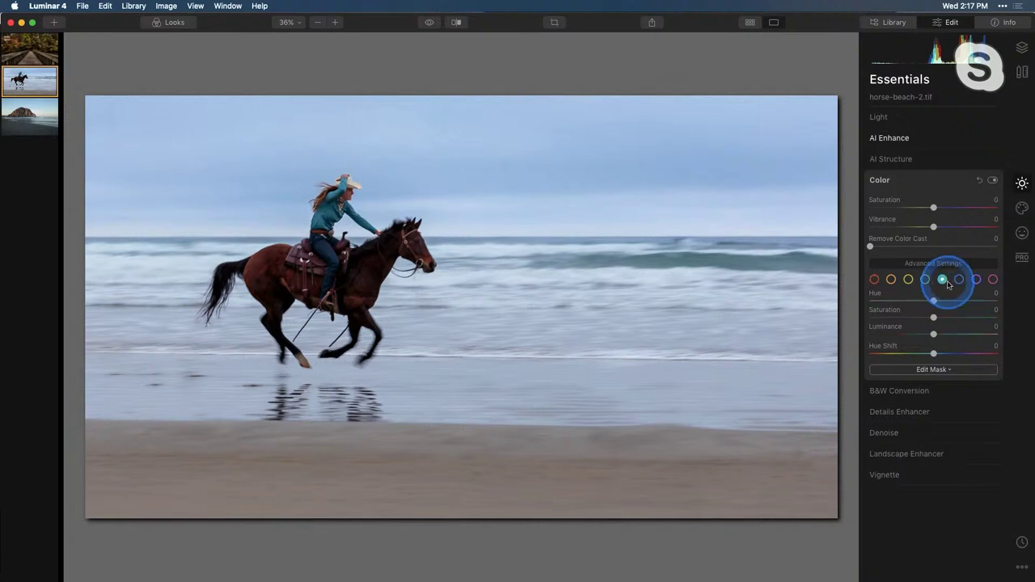
pyautogui.moveTo(935, 317); pyautogui.dragTo(969, 317)
pyautogui.moveTo(933, 227); pyautogui.dragTo(941, 227)
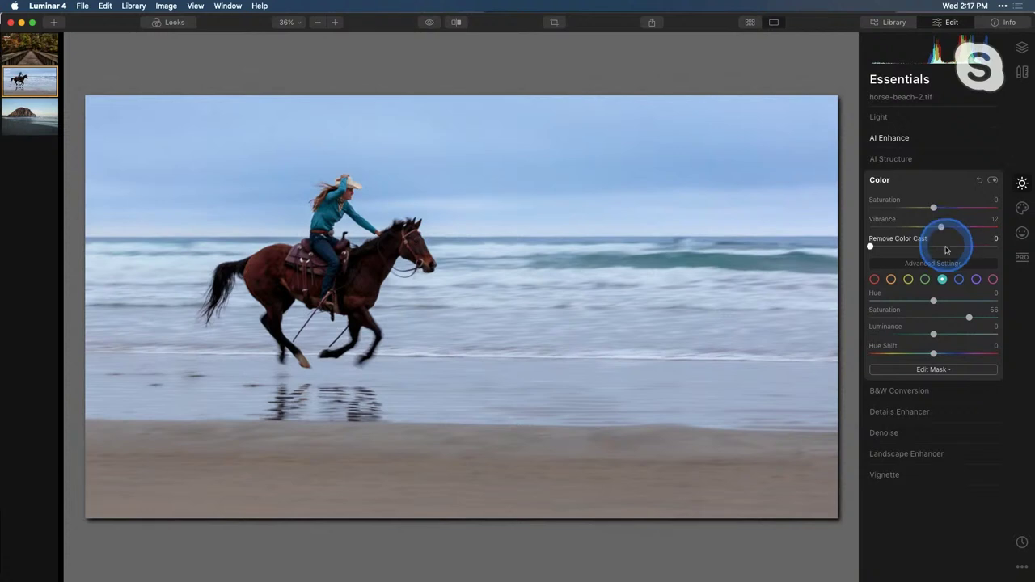
# Step: Open the Vignette settings for the horse photo and set Amount to -100 and Size to 30
pyautogui.click(893, 476)
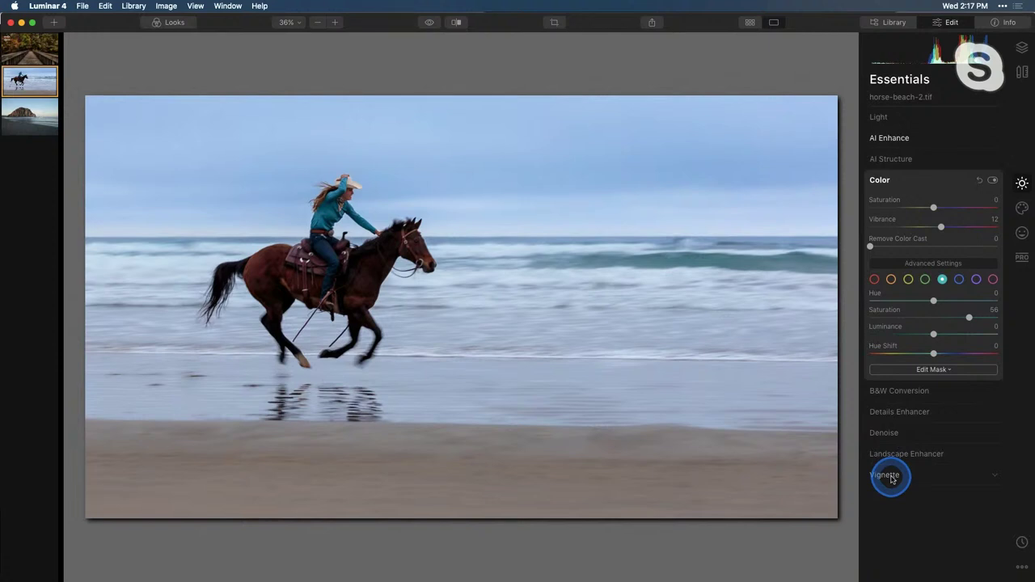
pyautogui.click(934, 355)
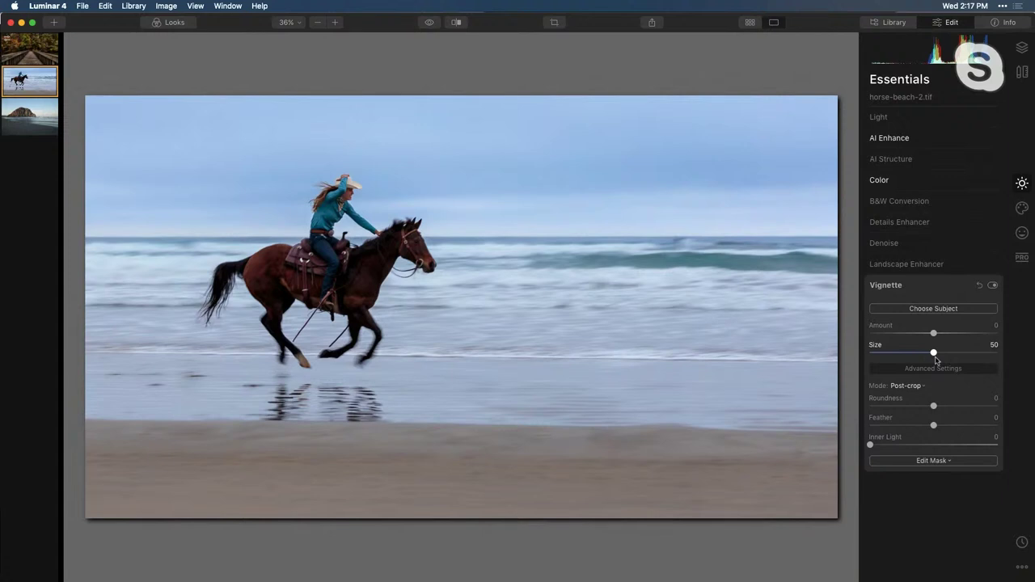
pyautogui.click(935, 345)
pyautogui.moveTo(934, 333); pyautogui.dragTo(841, 330)
pyautogui.click(953, 444)
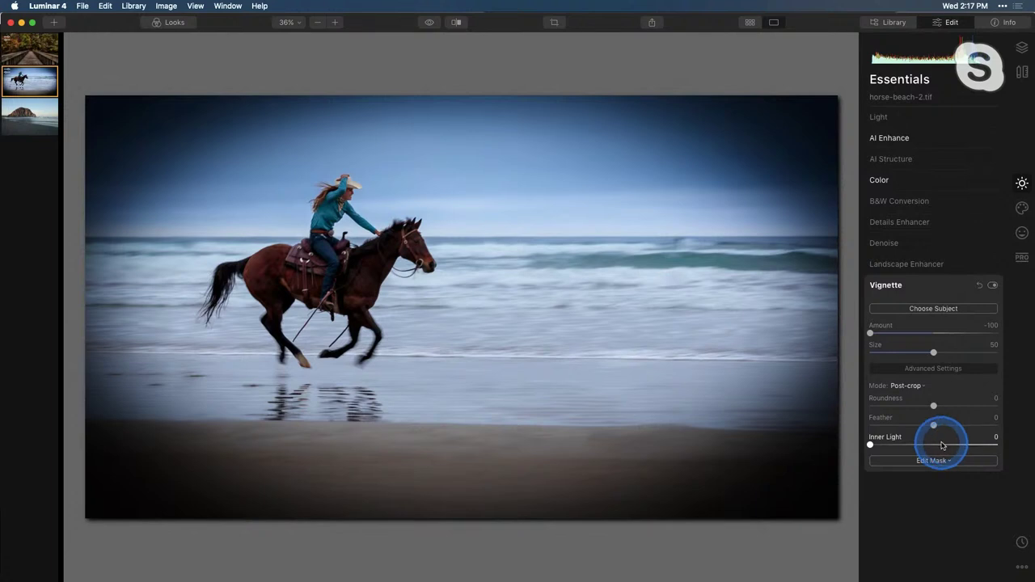
pyautogui.click(935, 353)
pyautogui.moveTo(934, 353); pyautogui.dragTo(908, 353)
# Step: Set the vignette's Roundness to 37 and Feather to 62, leaving Inner Light at 0
pyautogui.click(921, 400)
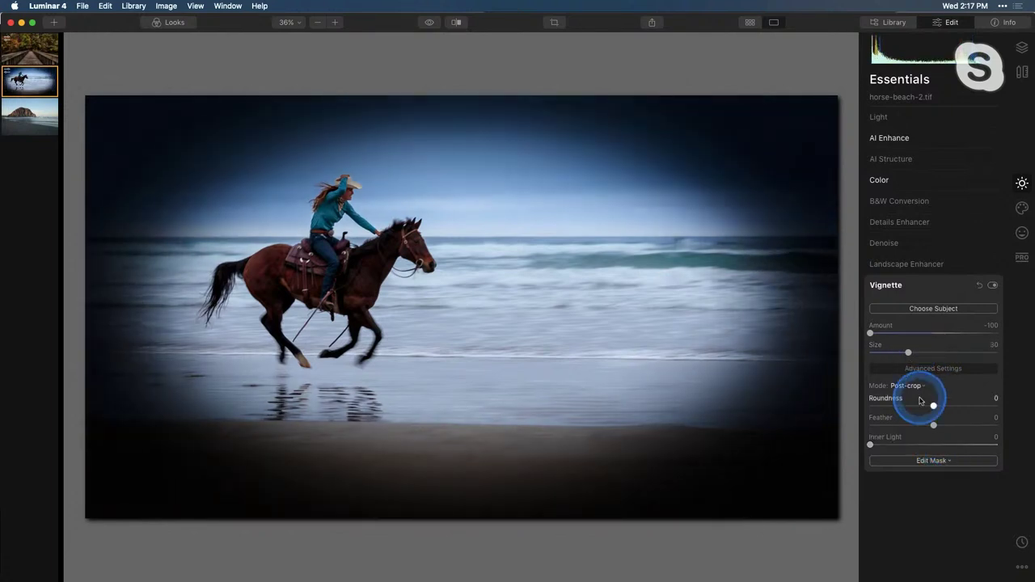
pyautogui.moveTo(920, 401); pyautogui.dragTo(973, 427)
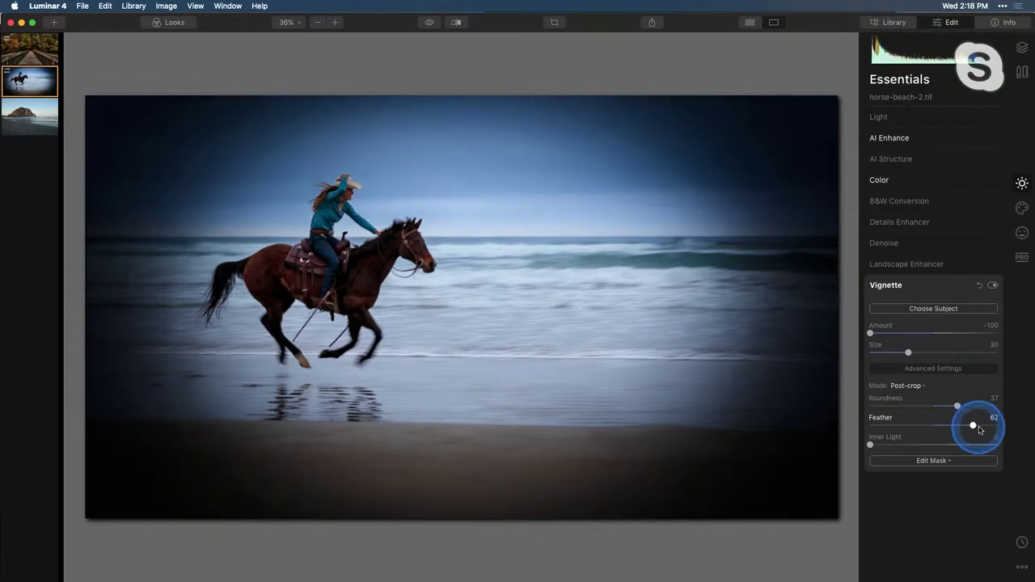
pyautogui.click(872, 446)
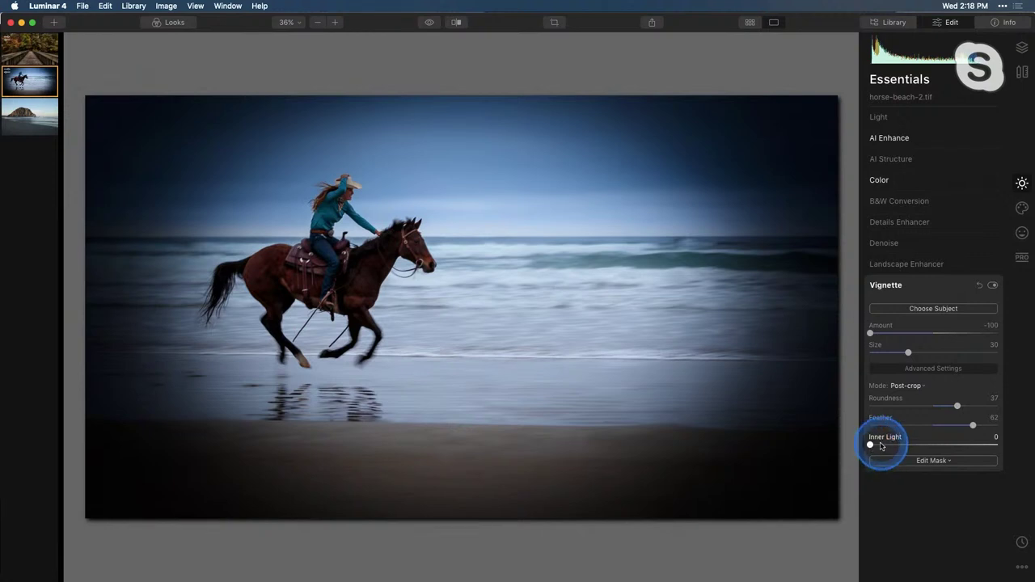
# Step: Center the vignette on the horse and rider, set its Amount to -40, and finish choosing the subject
pyautogui.click(938, 311)
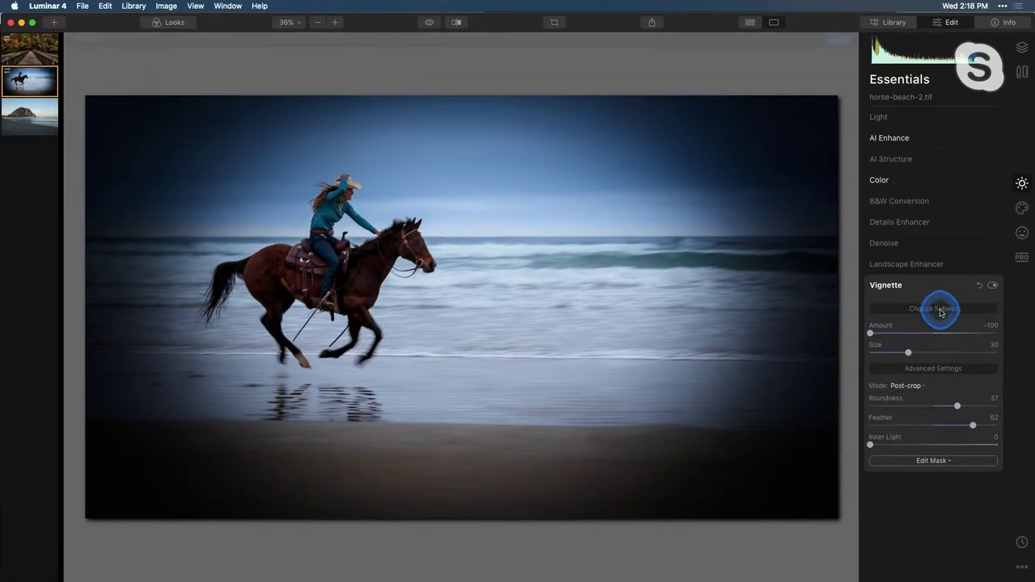
pyautogui.moveTo(325, 290); pyautogui.dragTo(348, 294)
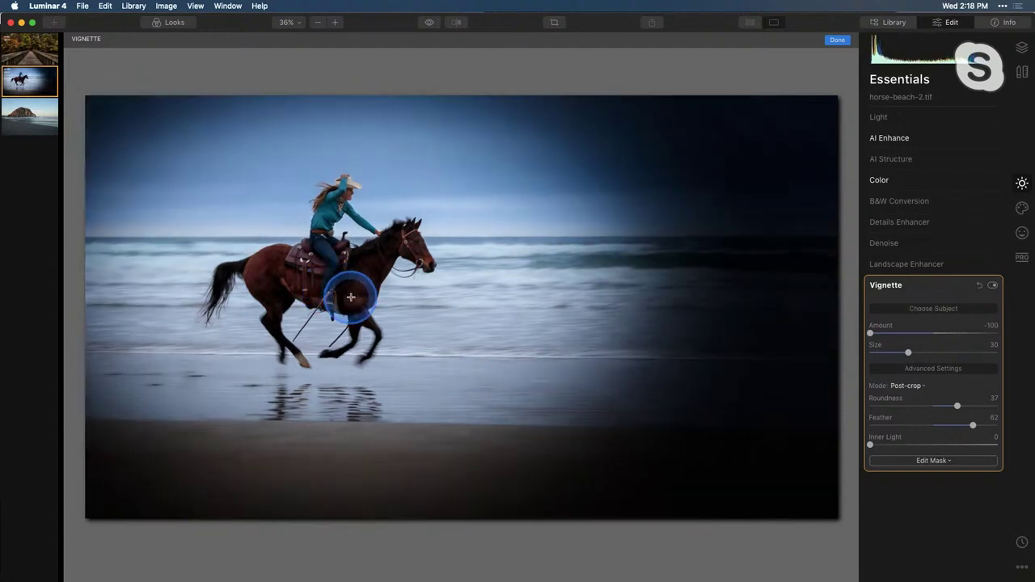
pyautogui.moveTo(877, 337); pyautogui.dragTo(915, 336)
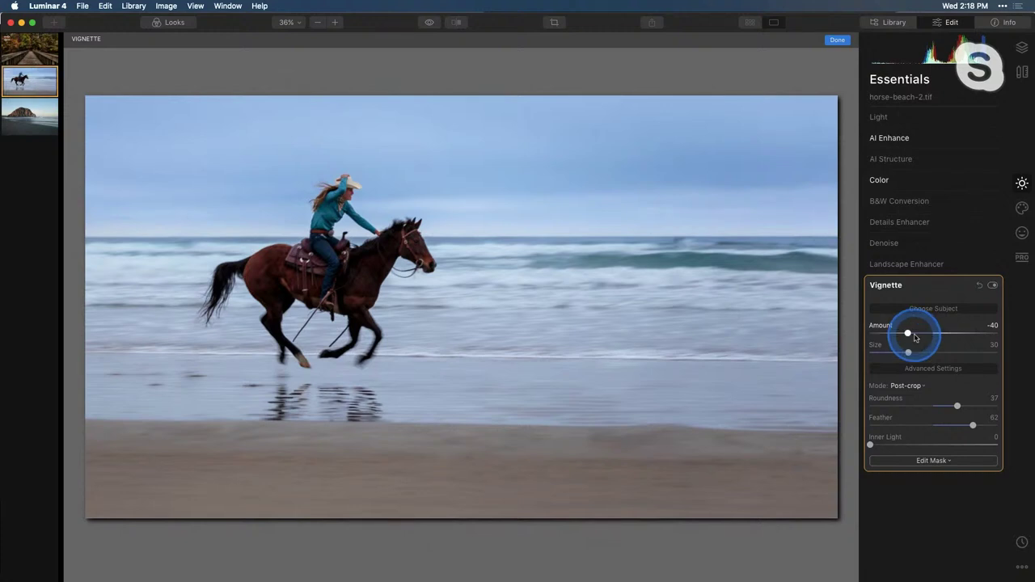
pyautogui.click(289, 274)
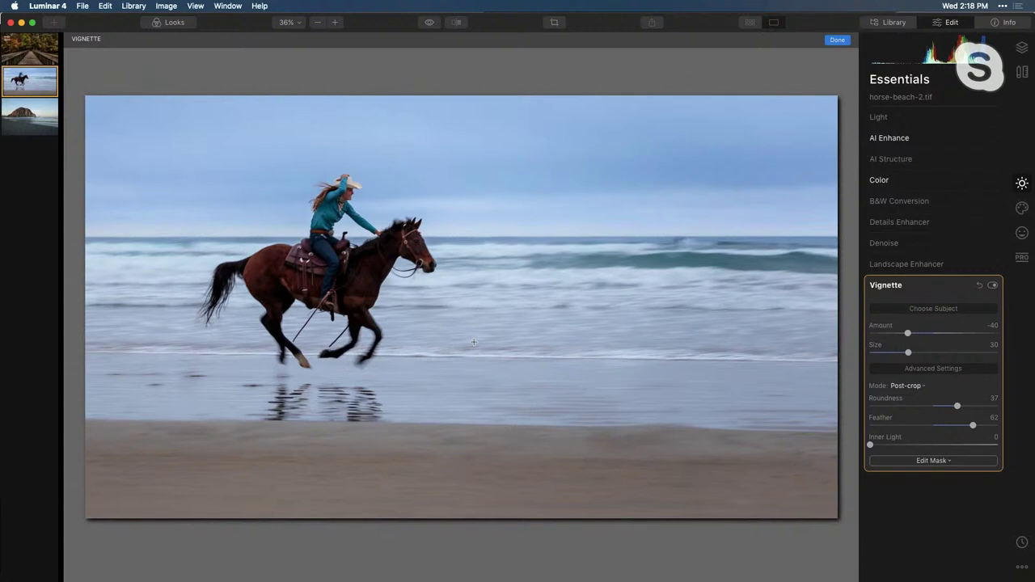
pyautogui.click(837, 40)
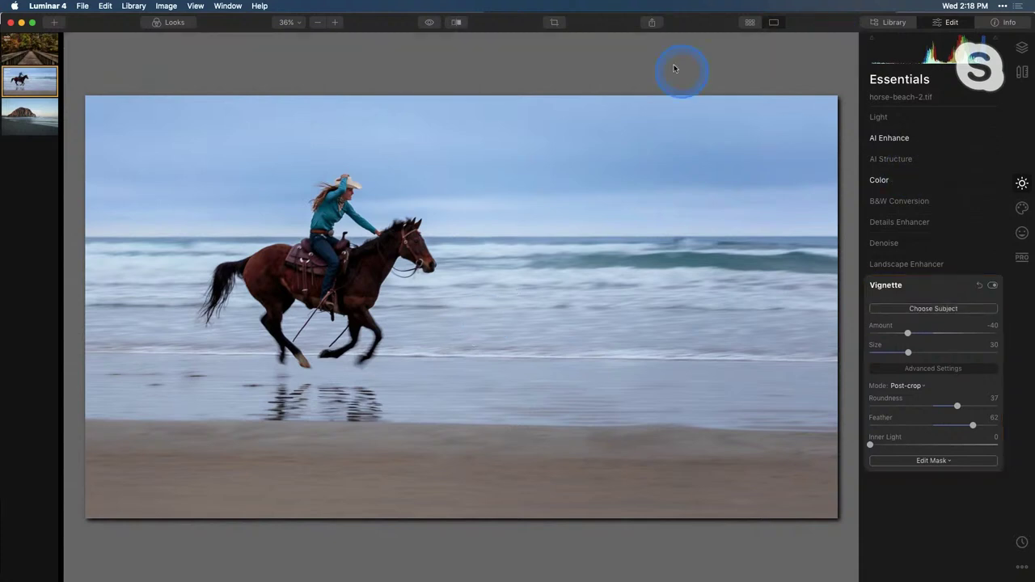
# Step: Compare the edited horse photo with its unedited version using the before/after preview
pyautogui.click(430, 24)
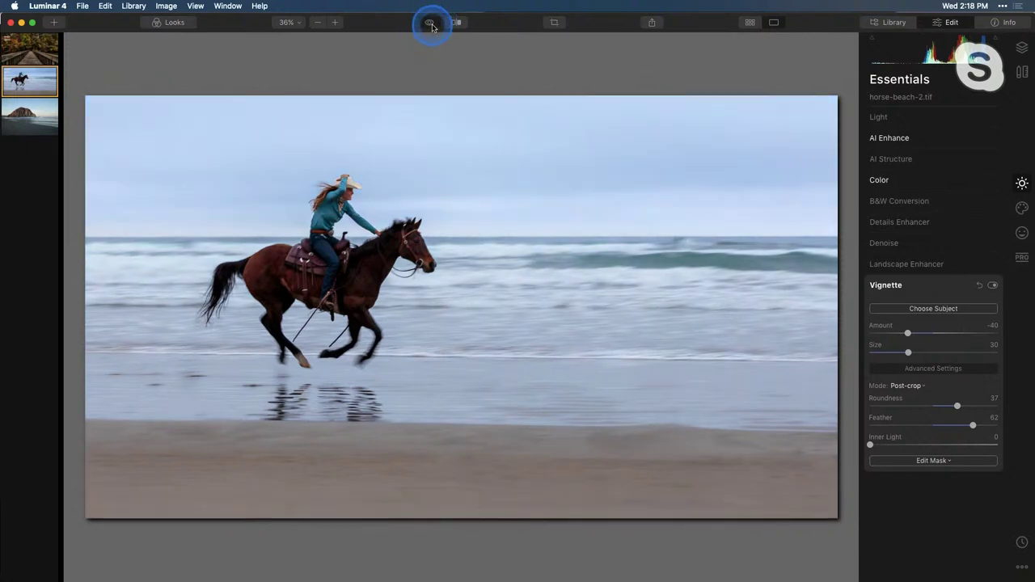
pyautogui.click(430, 24)
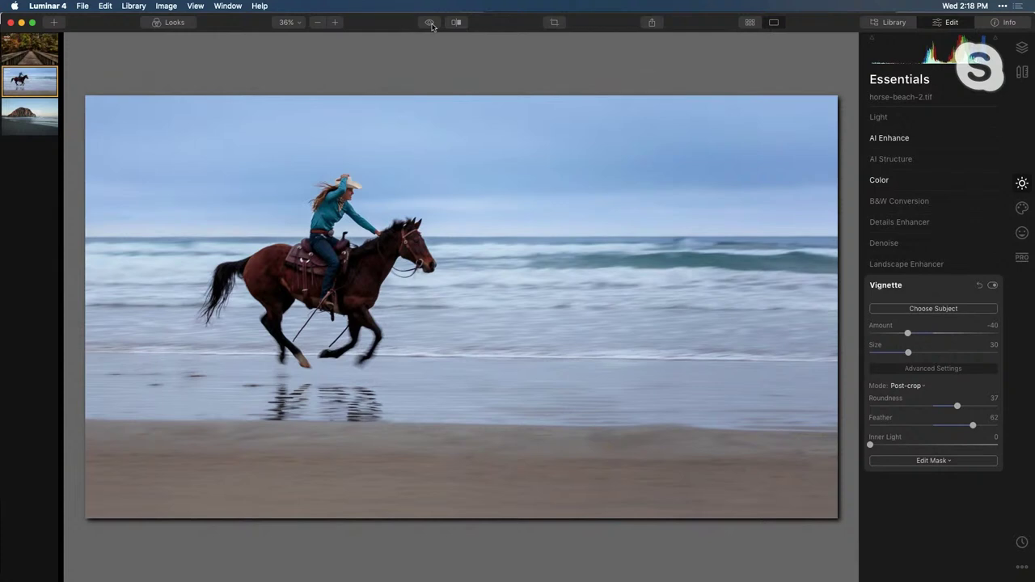
pyautogui.click(432, 25)
# Step: Switch to the Photos app showing the image Luminar Happy Hour (1).jpg
pyautogui.moveTo(449, 143); pyautogui.dragTo(506, 164)
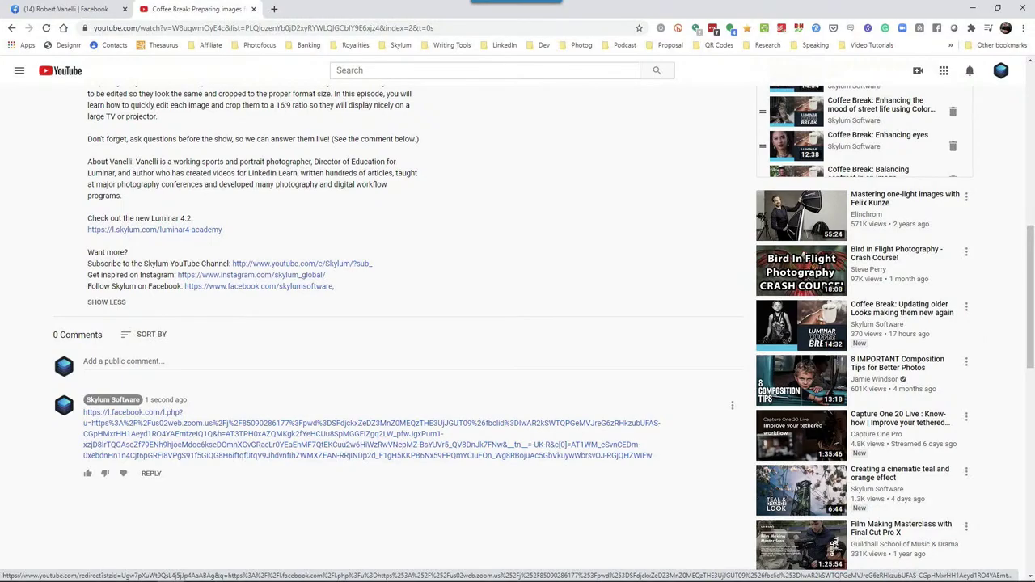
pyautogui.hotkey('alt', 'Tab')
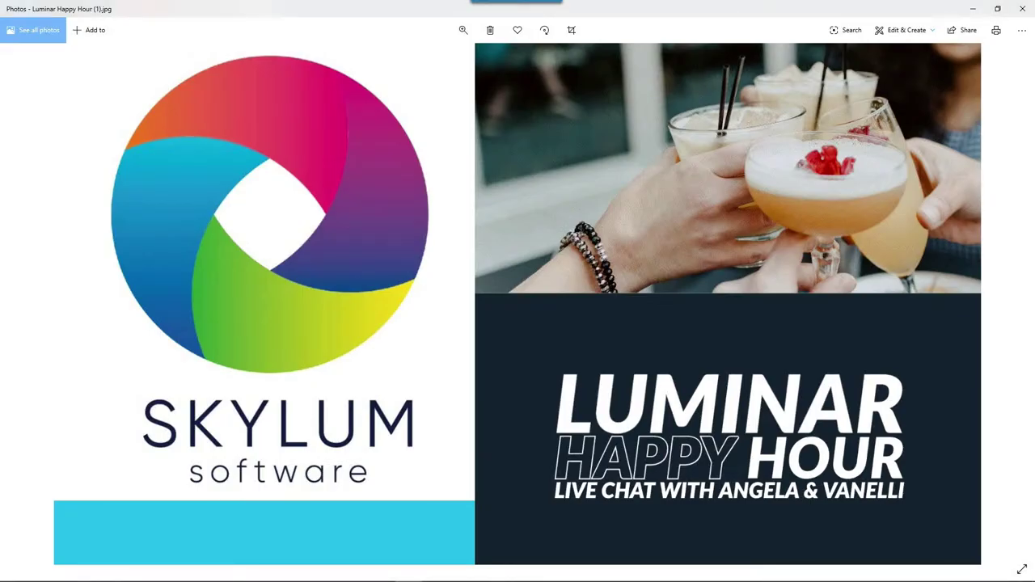